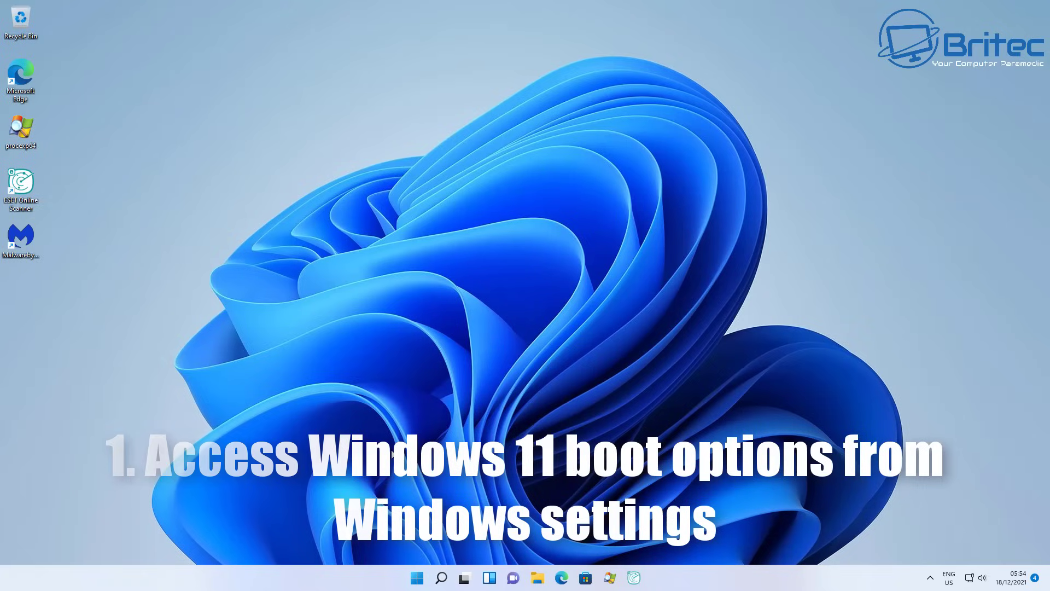
Launch Settings from Start and go to System > Recovery, which shows Reset this PC and Advanced startup.
{"action": "left_click", "coordinate": [416, 583]}
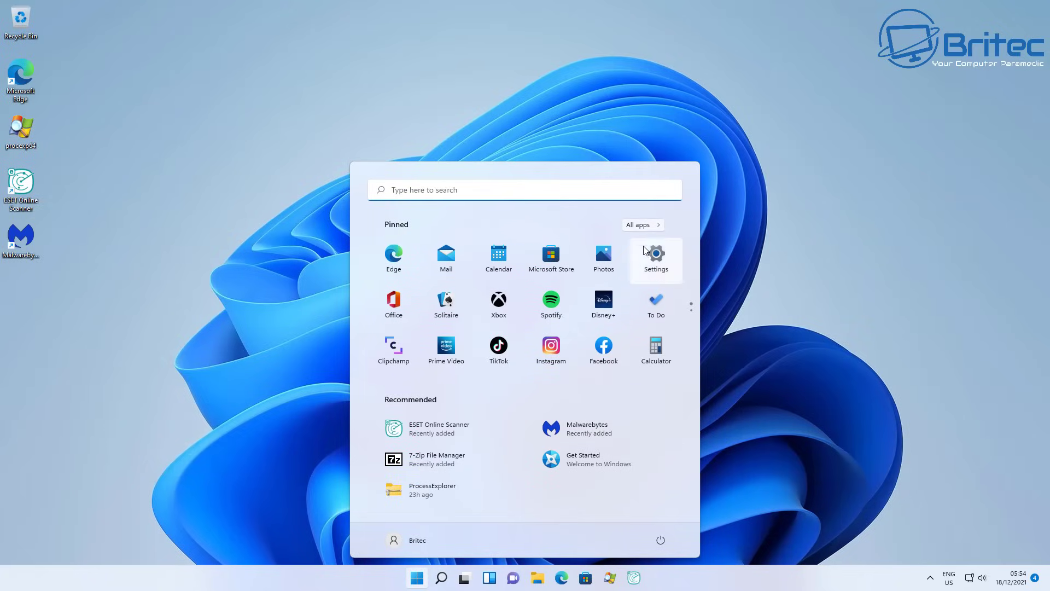
{"action": "left_click", "coordinate": [654, 262]}
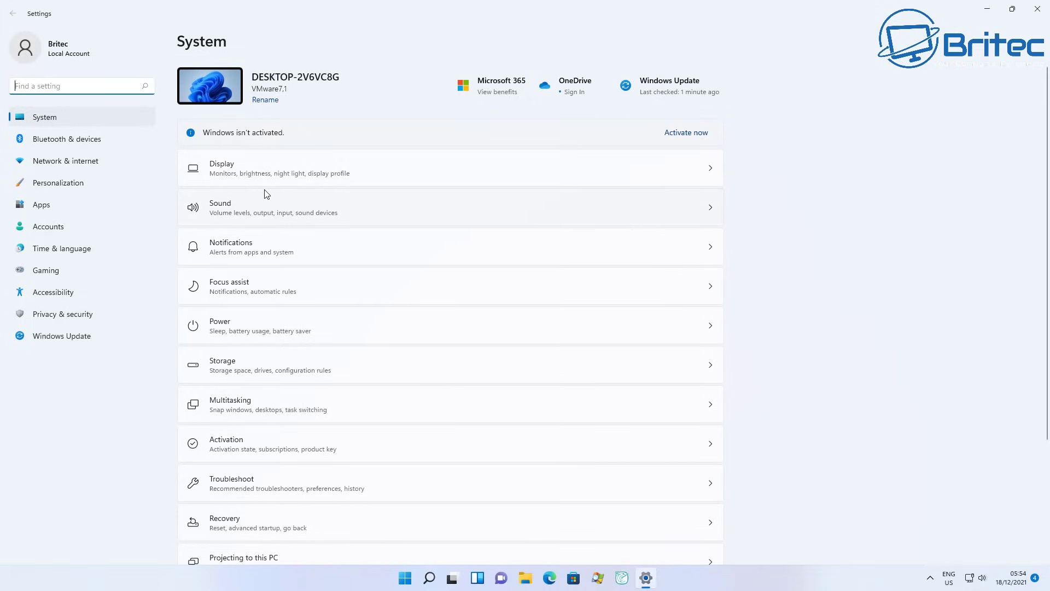
{"action": "left_click", "coordinate": [75, 113]}
{"action": "scroll", "coordinate": [377, 361], "scroll_direction": "down", "scroll_amount": 3}
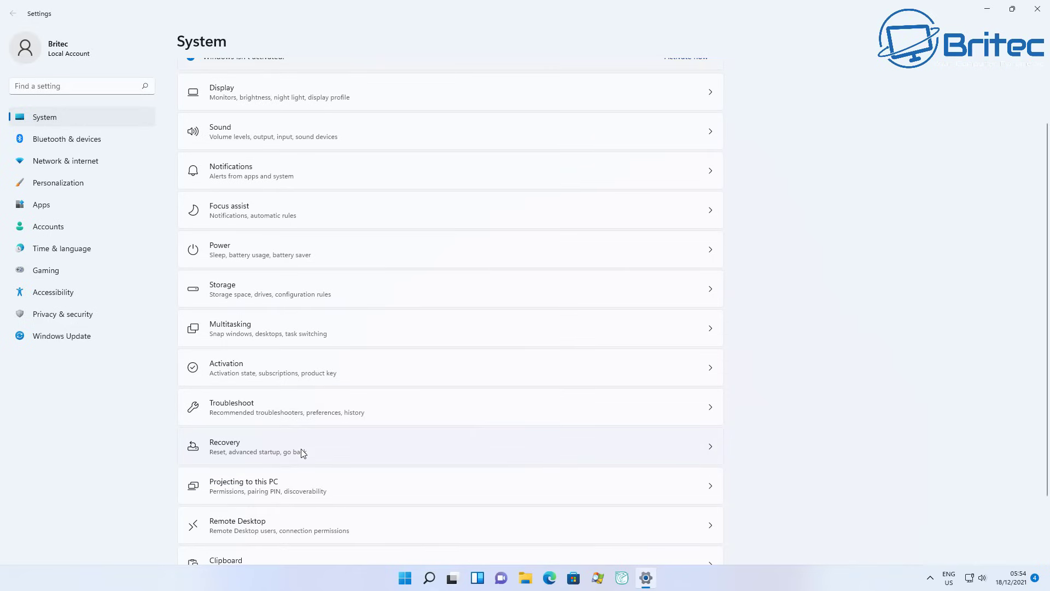
{"action": "left_click", "coordinate": [302, 453]}
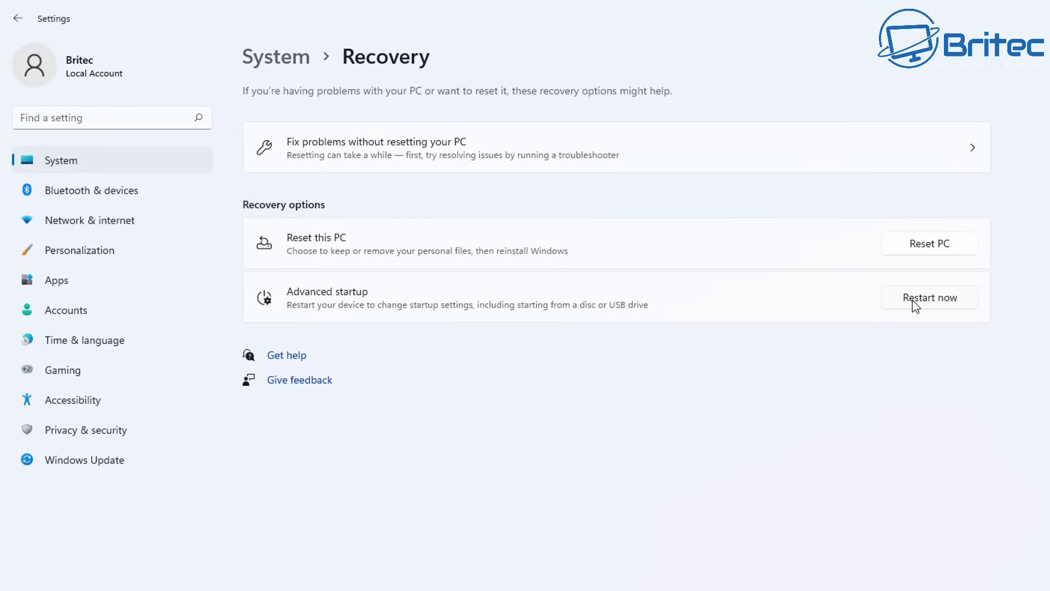
Confirm Restart now under Advanced startup, then go to Troubleshoot > Advanced options in recovery.
{"action": "left_click", "coordinate": [952, 303]}
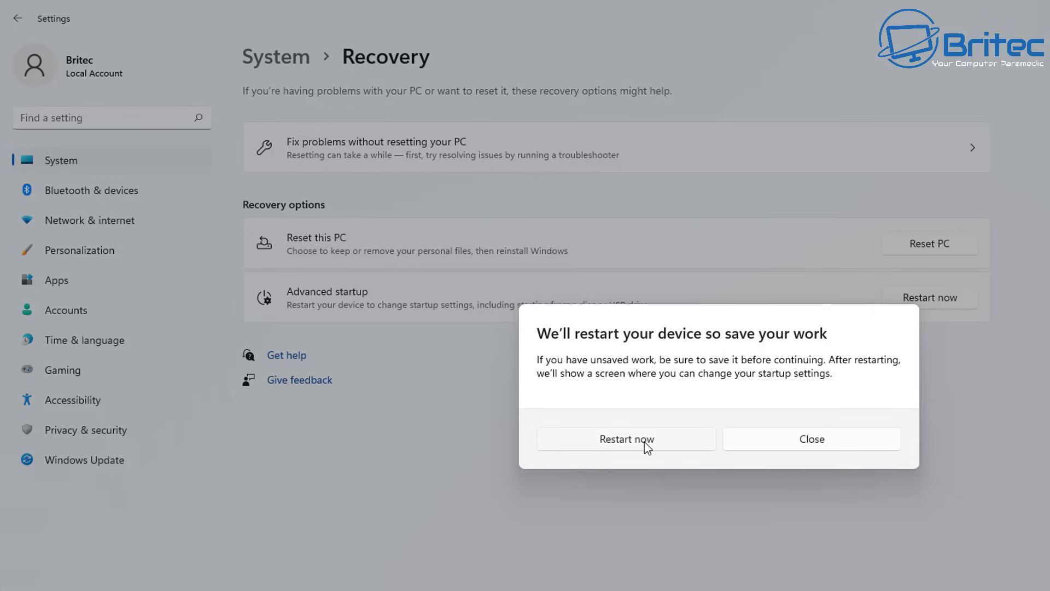
{"action": "left_click", "coordinate": [644, 441]}
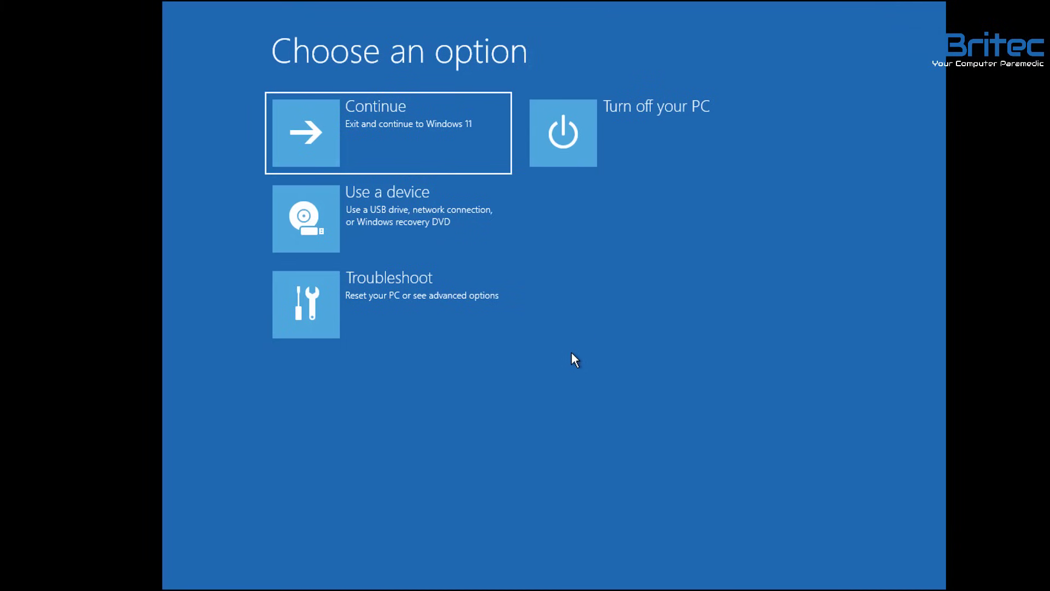
{"action": "key", "text": "Down"}
{"action": "key", "text": "Down"}
{"action": "left_click", "coordinate": [422, 318]}
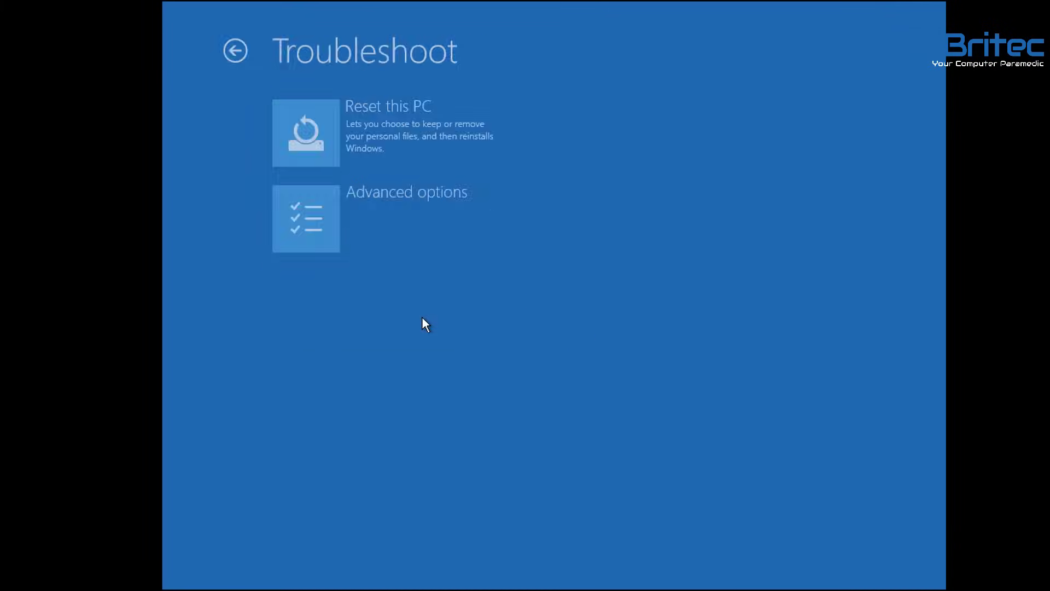
{"action": "left_click", "coordinate": [406, 239]}
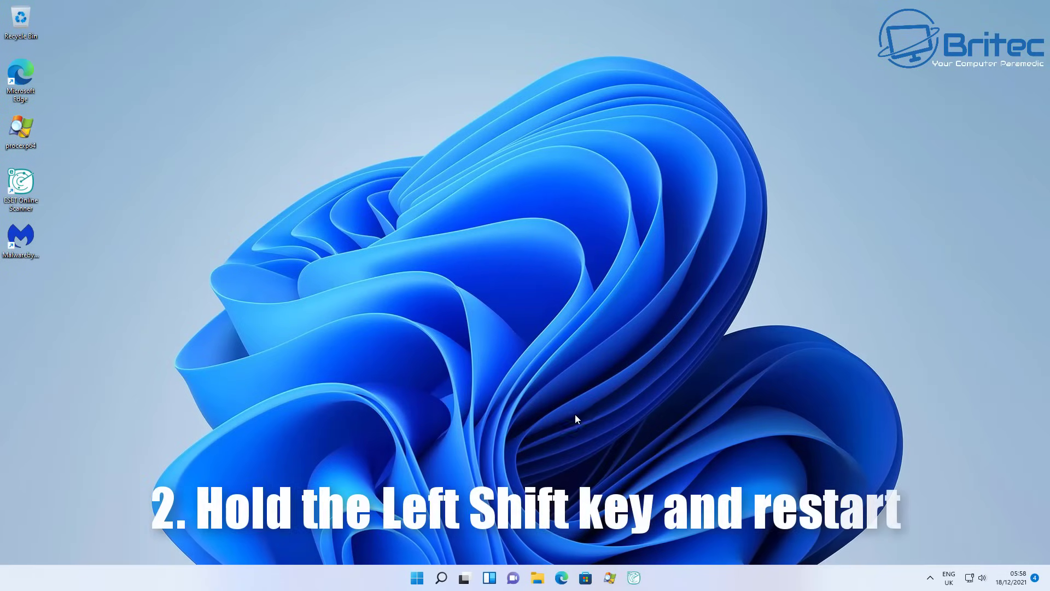
Shift+Restart from the Start menu power options to boot into the Choose an option screen.
{"action": "left_click", "coordinate": [419, 582]}
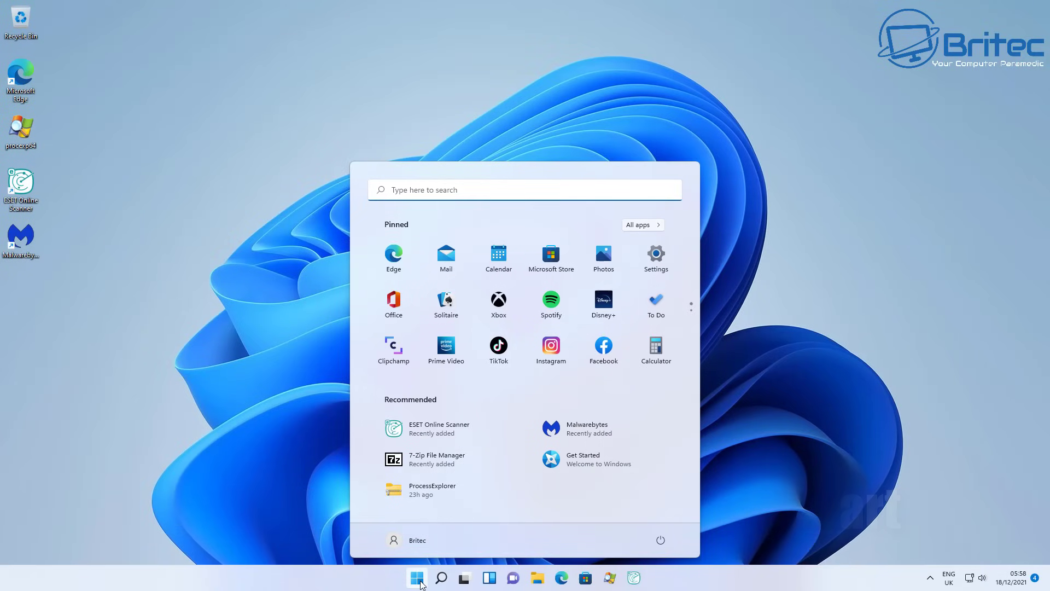
{"action": "left_click", "coordinate": [662, 541]}
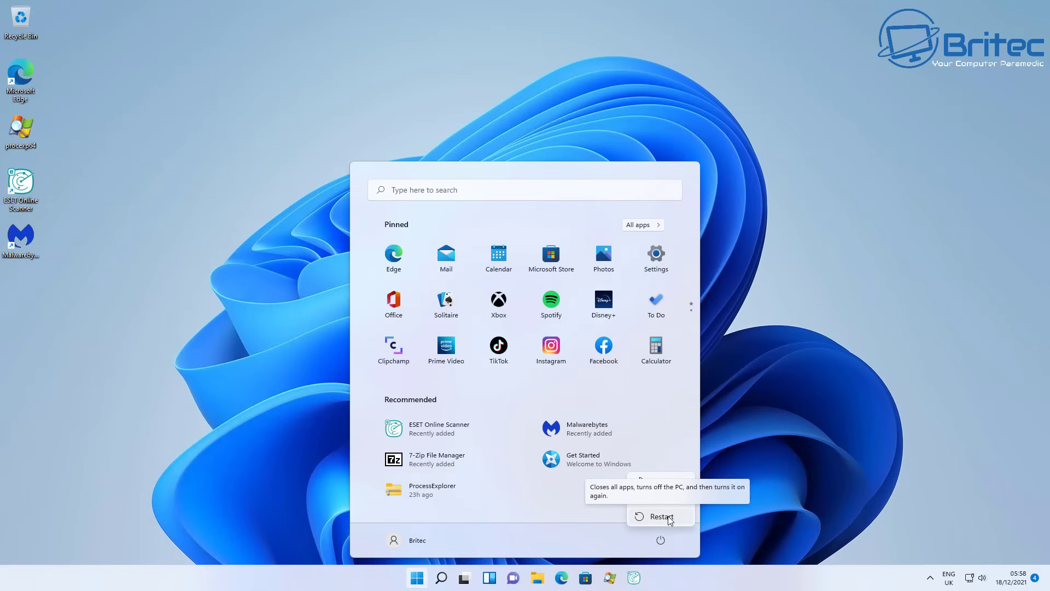
{"action": "left_click", "coordinate": [668, 516], "text": "shift"}
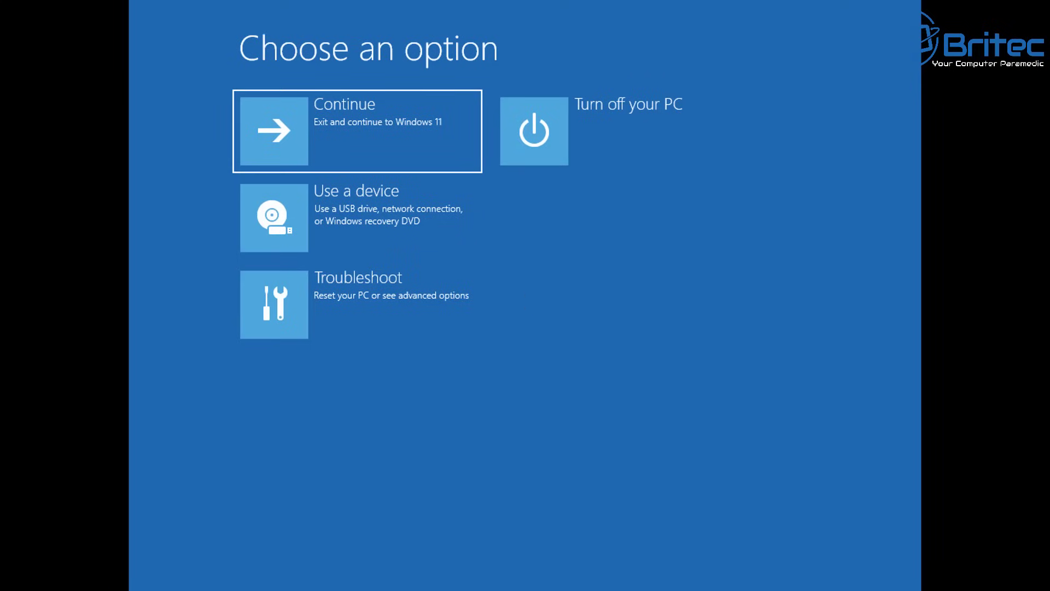
Visit Troubleshoot > Advanced options, go back twice, and Continue to Windows 11.
{"action": "left_click", "coordinate": [375, 297]}
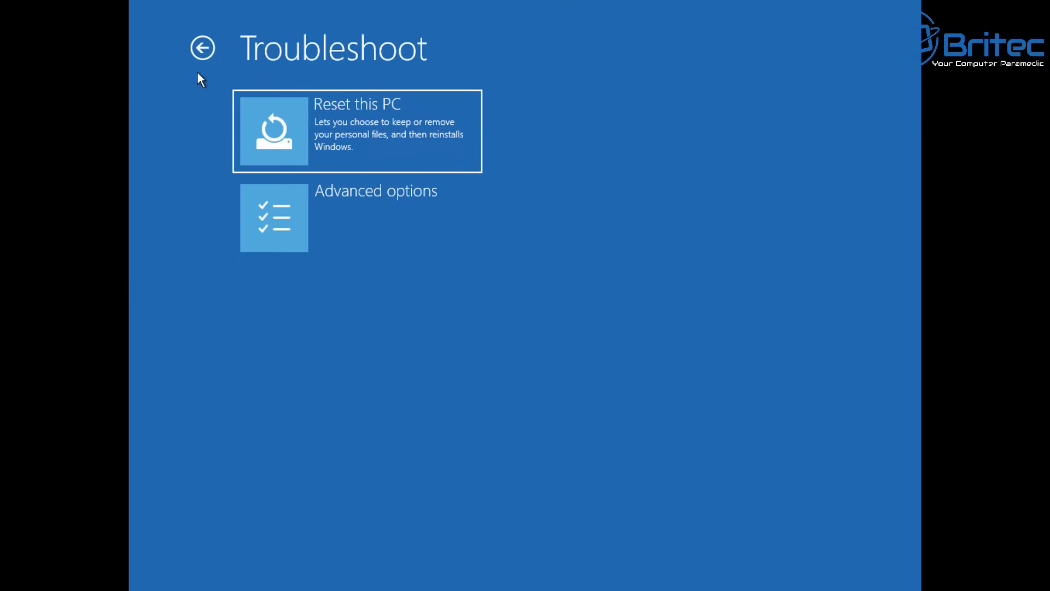
{"action": "left_click", "coordinate": [339, 216]}
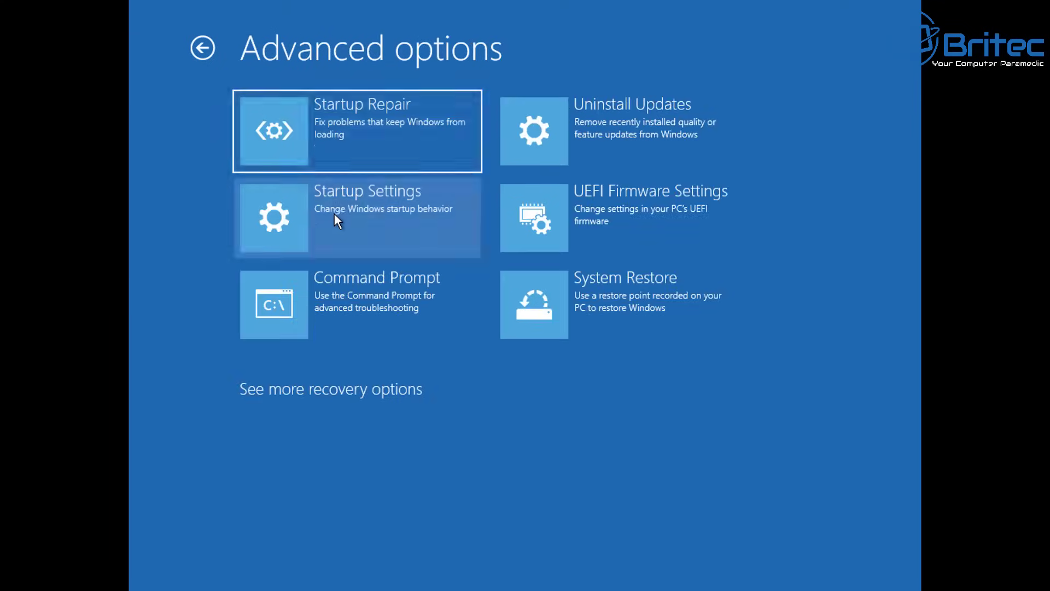
{"action": "left_click", "coordinate": [204, 48]}
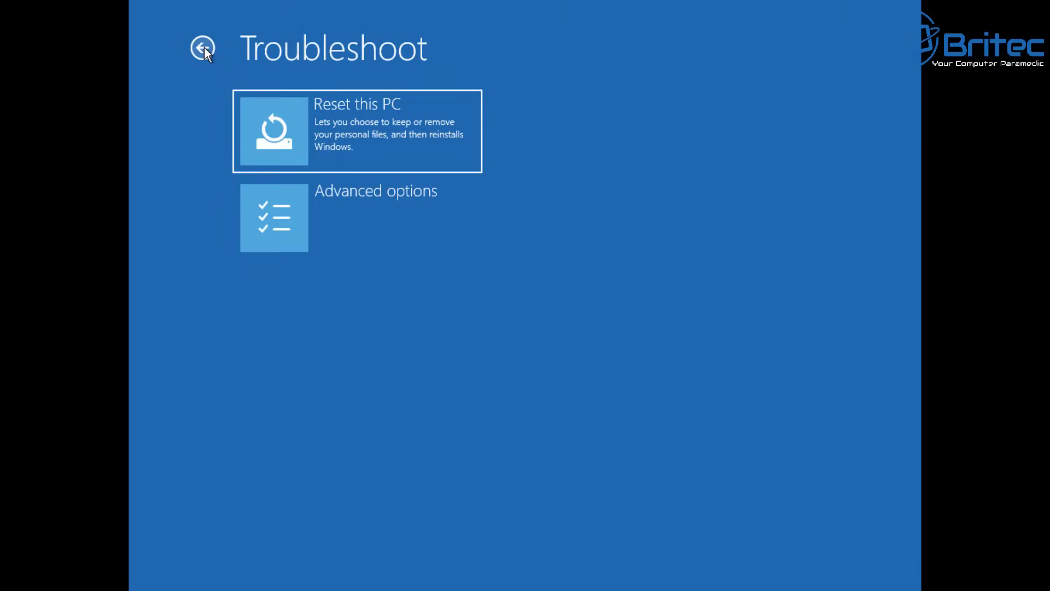
{"action": "left_click", "coordinate": [203, 49]}
{"action": "left_click", "coordinate": [357, 133]}
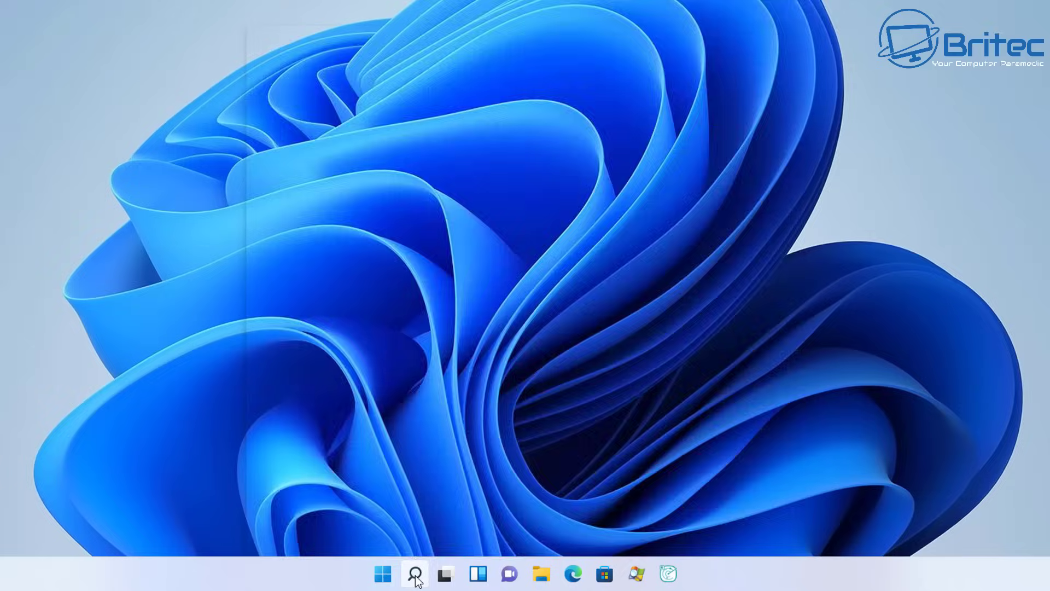
Search for cmd and run Command Prompt as administrator, accepting the UAC prompt.
{"action": "left_click", "coordinate": [442, 579]}
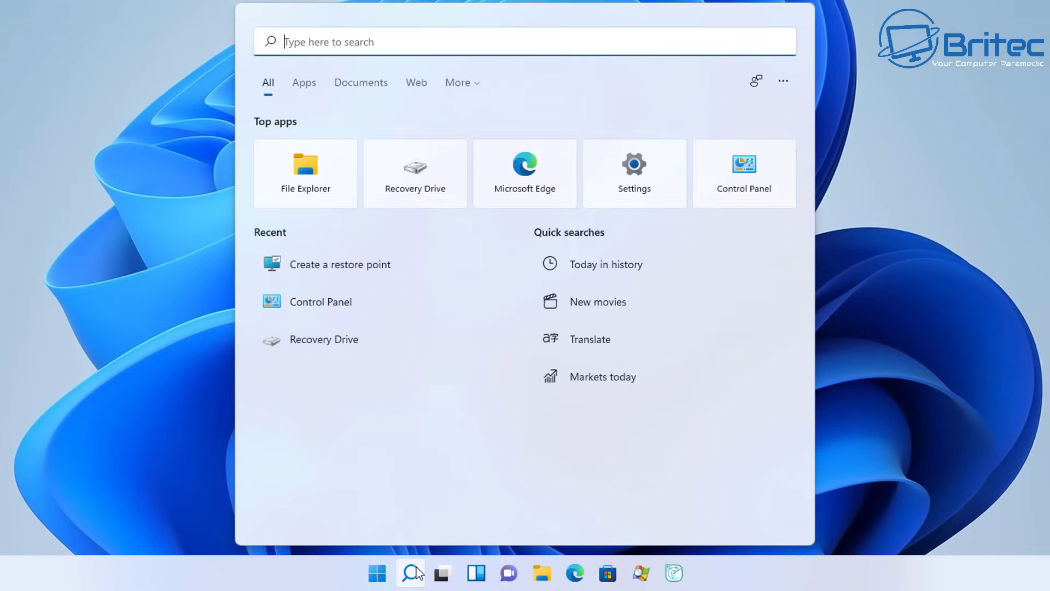
{"action": "type", "text": "cmd"}
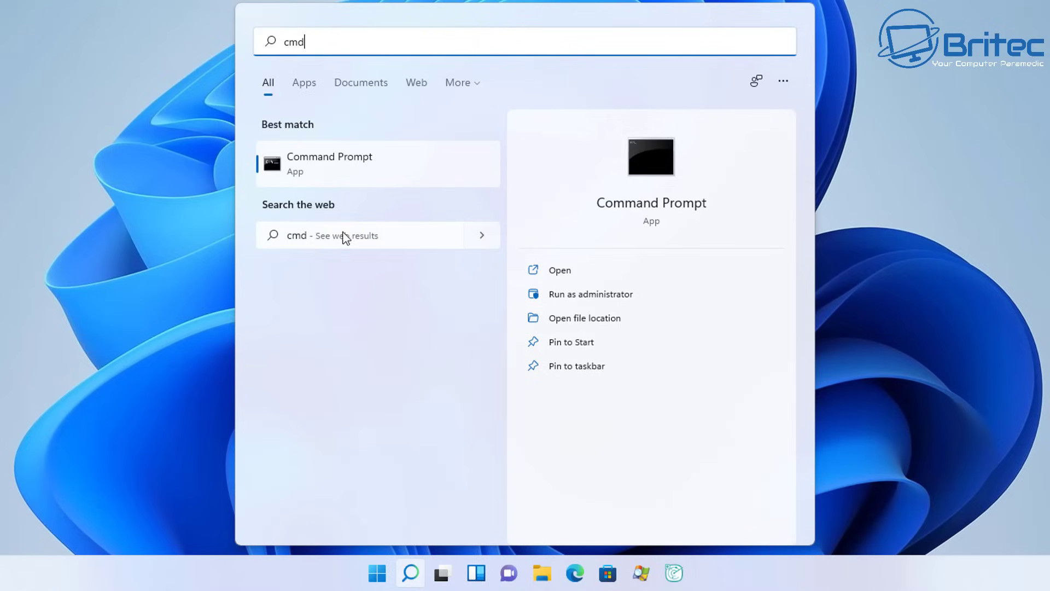
{"action": "left_click", "coordinate": [581, 299]}
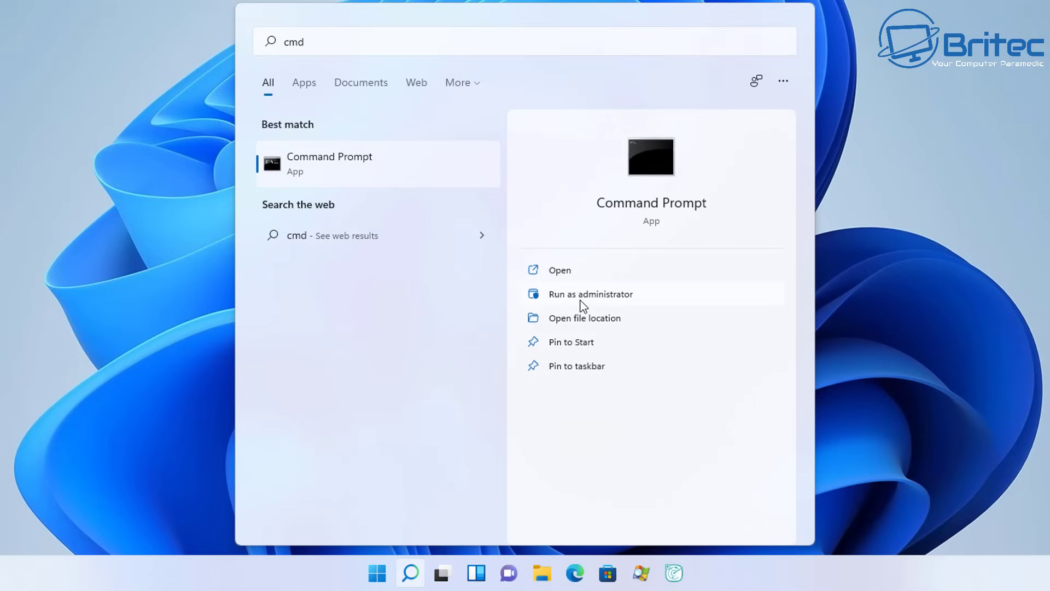
{"action": "left_click", "coordinate": [581, 300]}
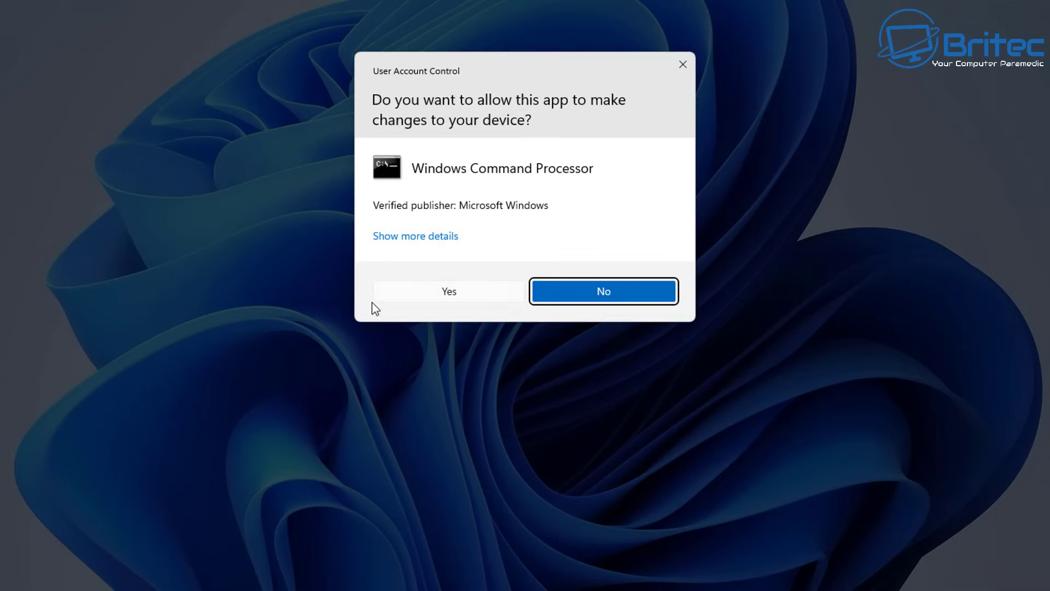
{"action": "left_click", "coordinate": [438, 296]}
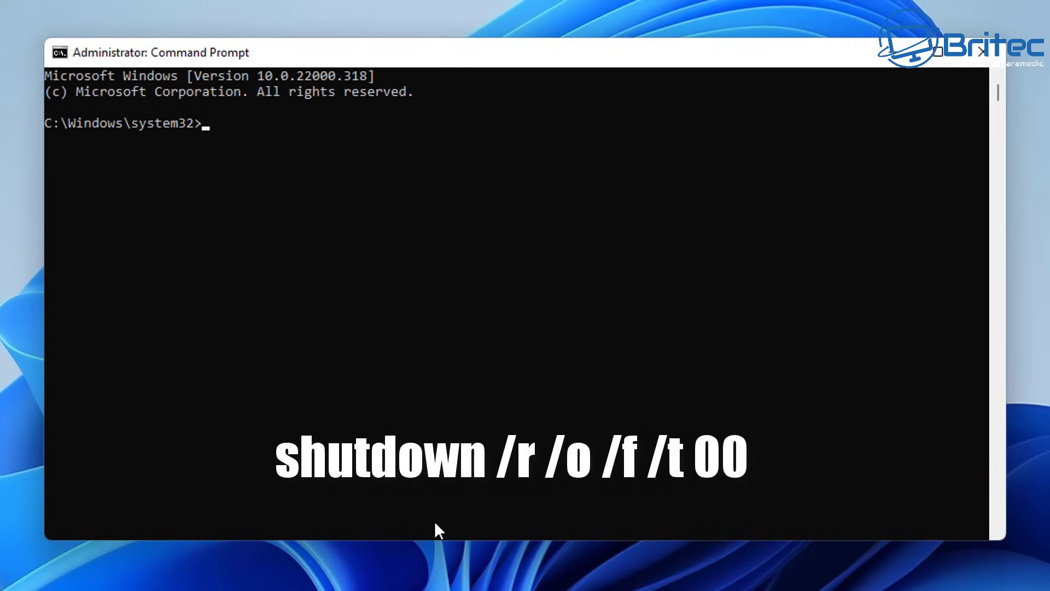
Run shutdown /r /o /f /t 00 to restart immediately into the recovery environment.
{"action": "type", "text": "shutdown /r /o /"}
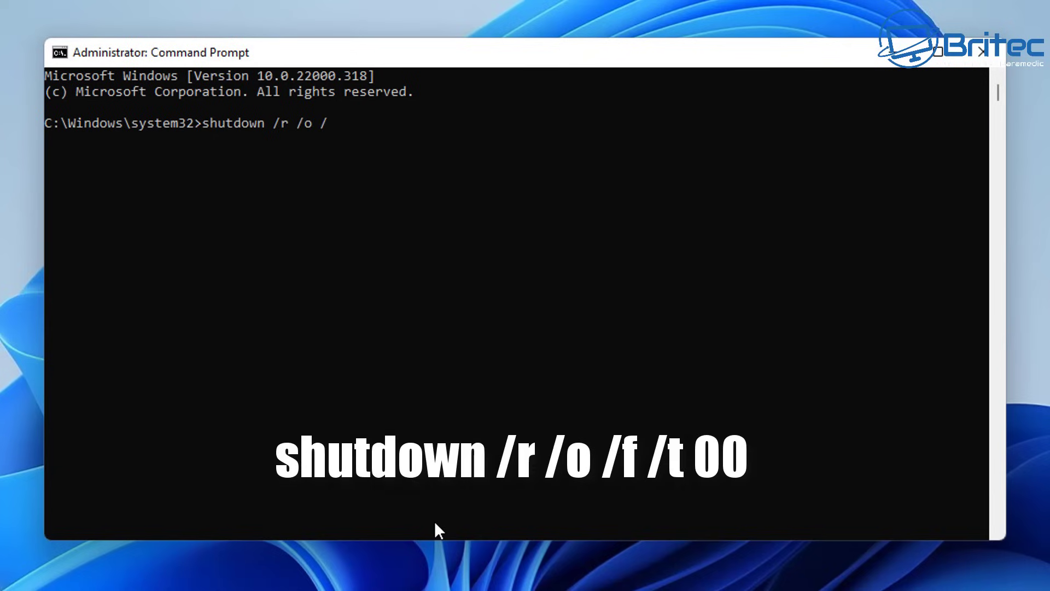
{"action": "type", "text": "f /t 00"}
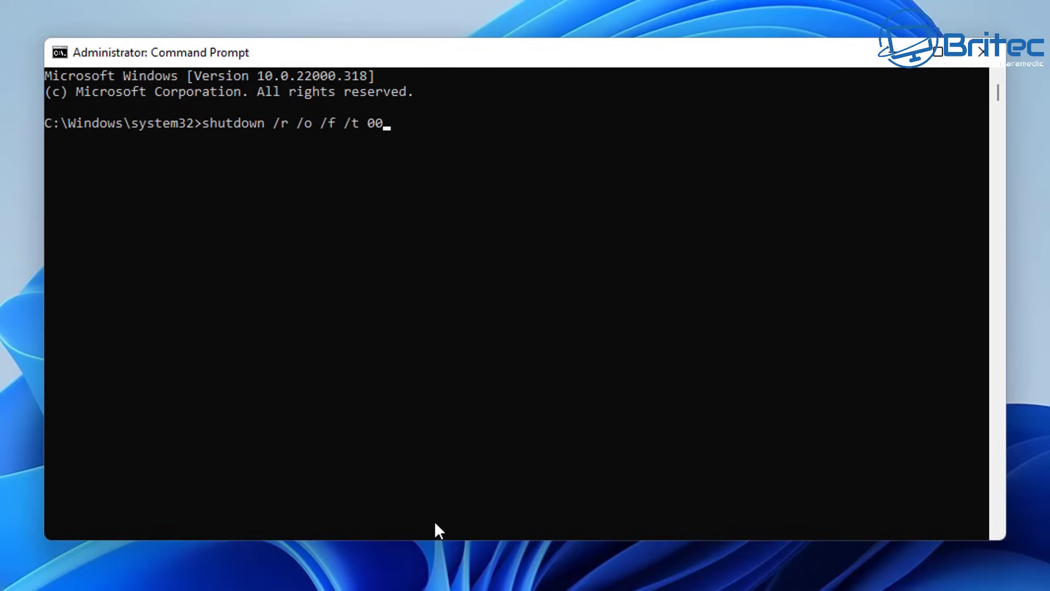
{"action": "key", "text": "Return"}
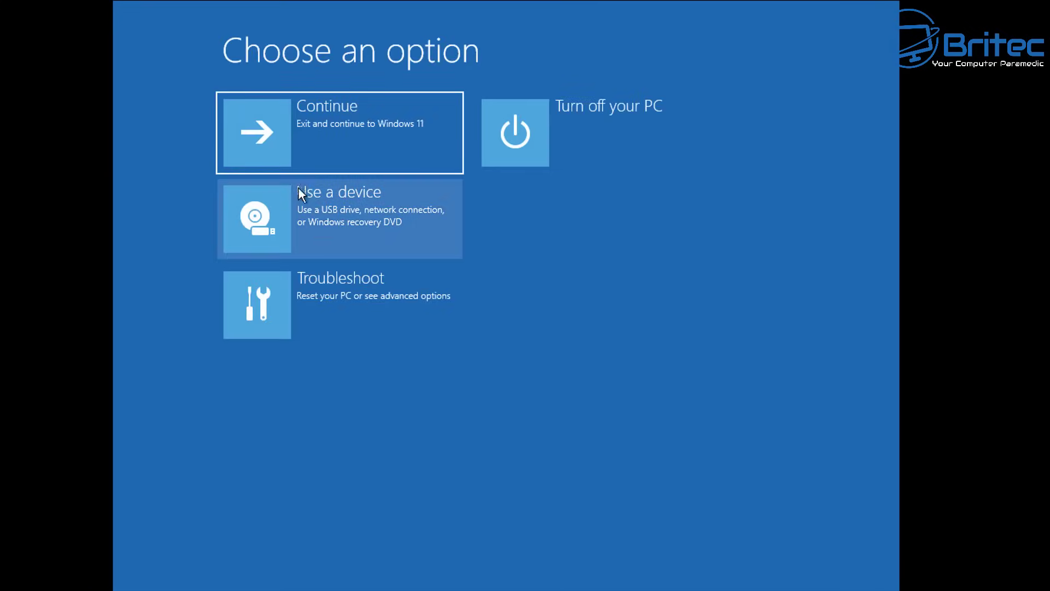
Visit Troubleshoot > Advanced options, go back twice to Choose an option, and Continue to Windows 11.
{"action": "key", "text": "Down"}
{"action": "key", "text": "Down"}
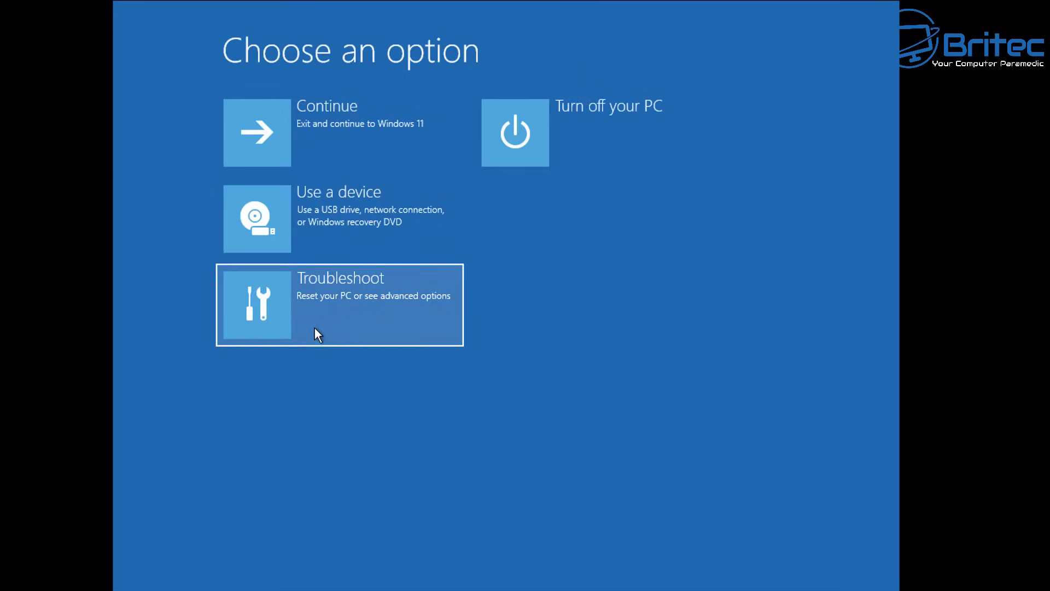
{"action": "left_click", "coordinate": [350, 324]}
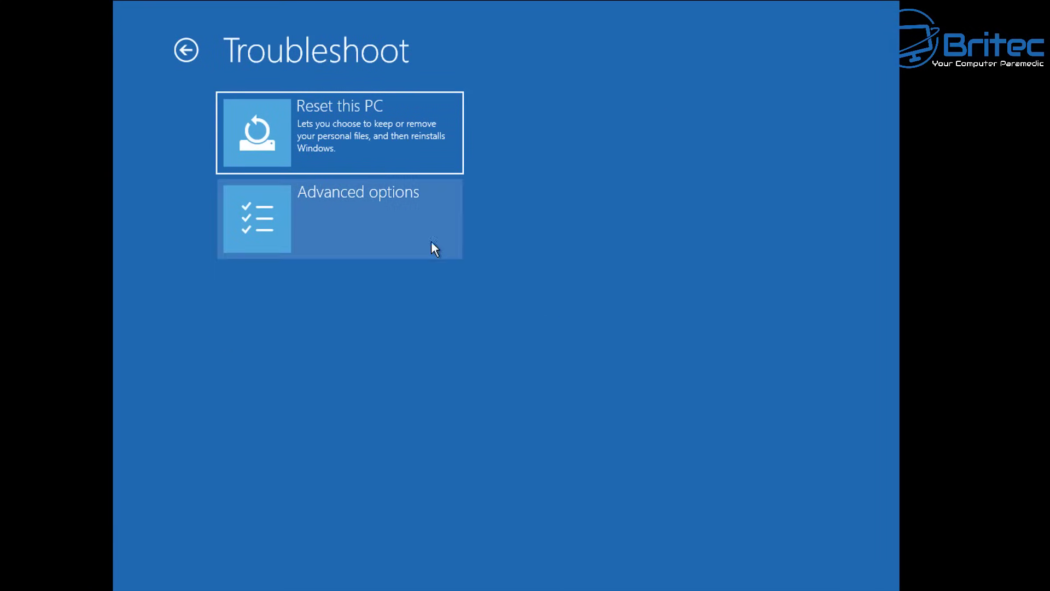
{"action": "left_click", "coordinate": [339, 211]}
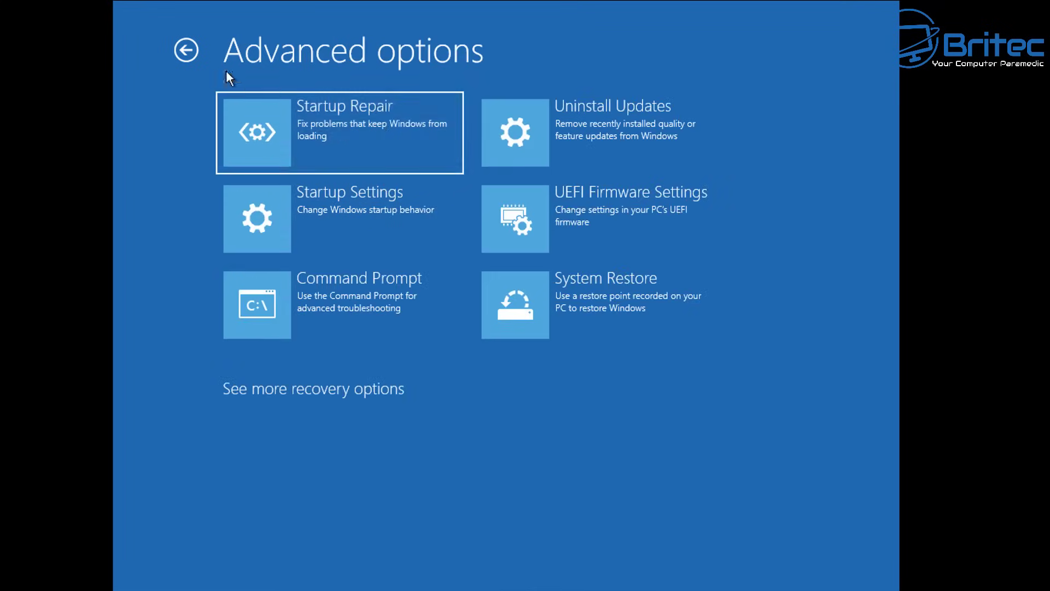
{"action": "left_click", "coordinate": [186, 50]}
{"action": "left_click", "coordinate": [184, 47]}
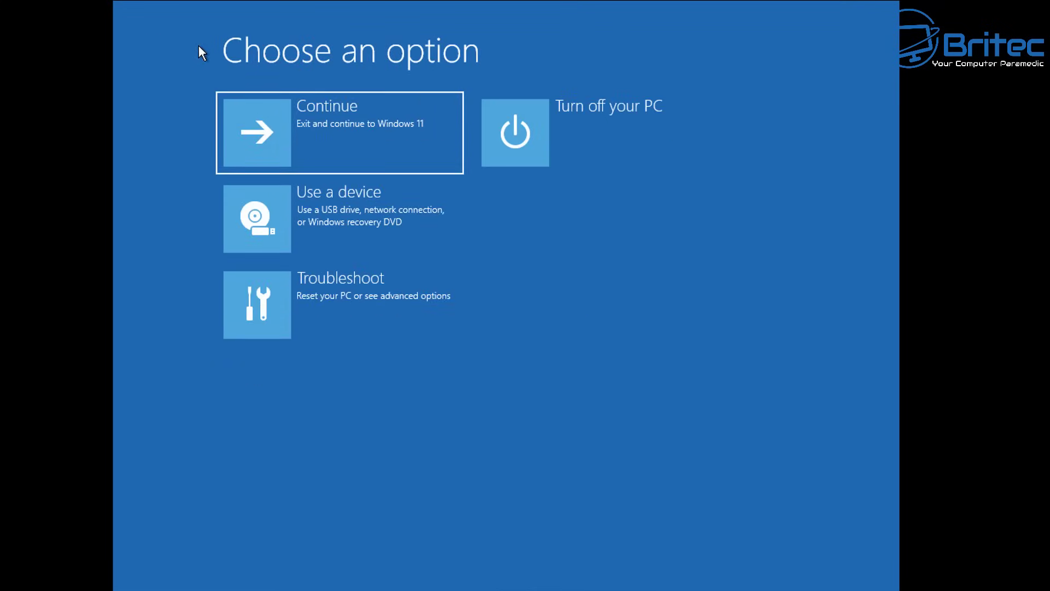
{"action": "left_click", "coordinate": [362, 127]}
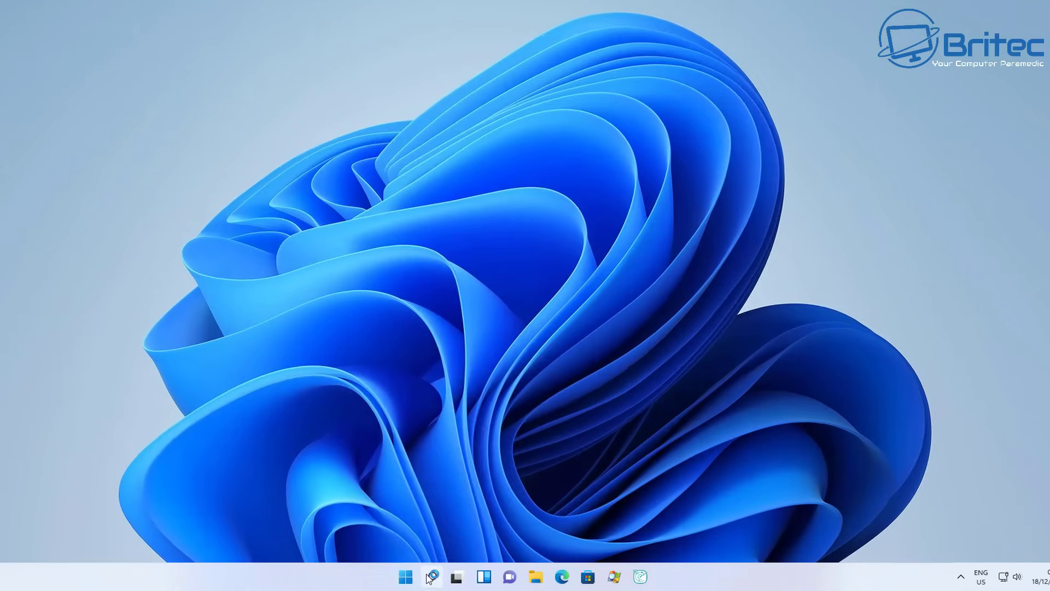
Search for cmd and launch Command Prompt as administrator, approving the UAC prompt.
{"action": "left_click", "coordinate": [431, 577]}
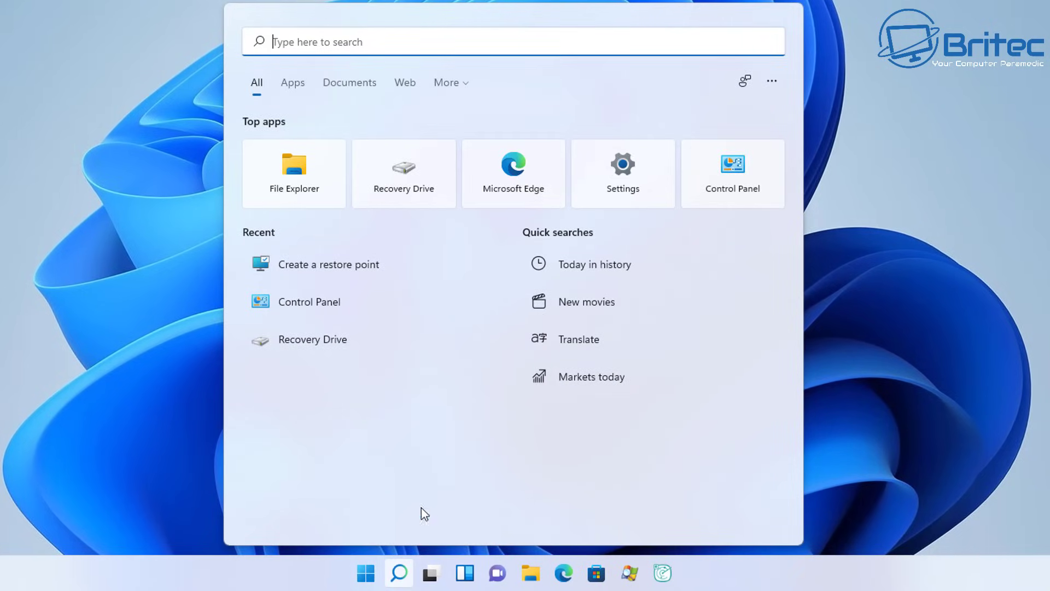
{"action": "type", "text": "cmd"}
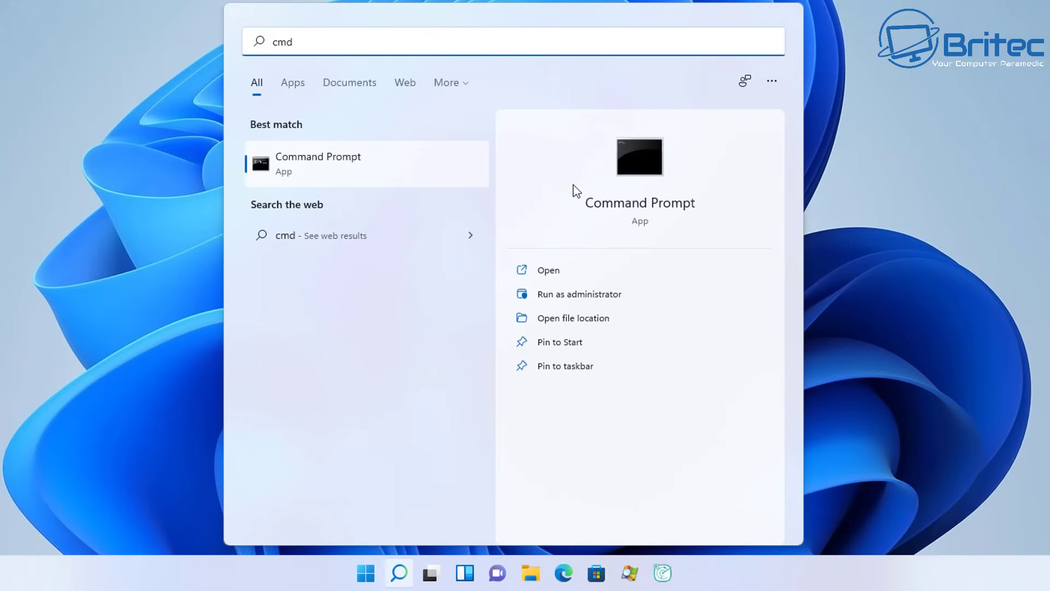
{"action": "left_click", "coordinate": [589, 299]}
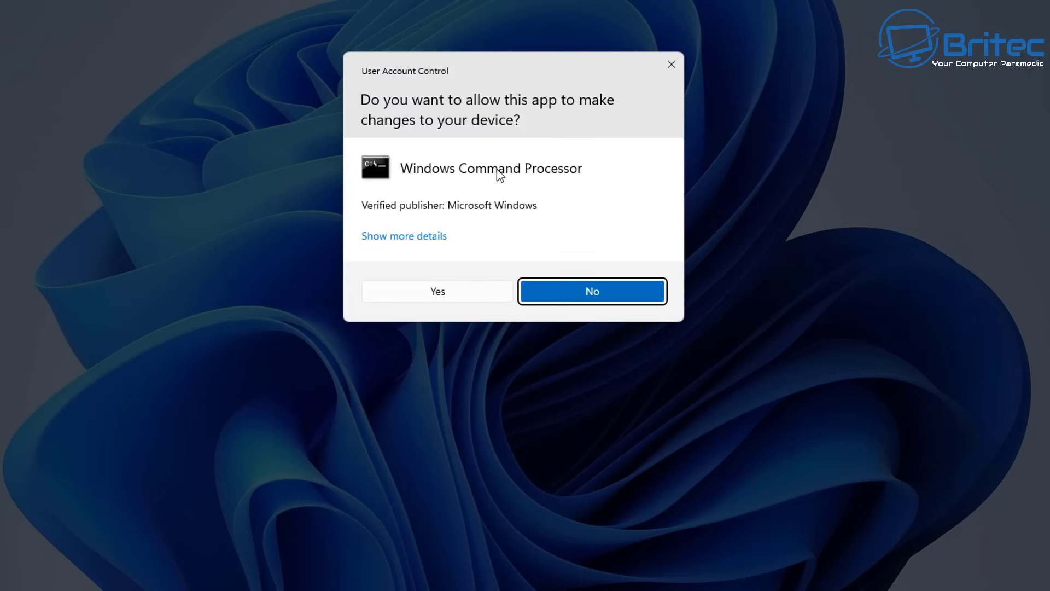
{"action": "left_click", "coordinate": [459, 290]}
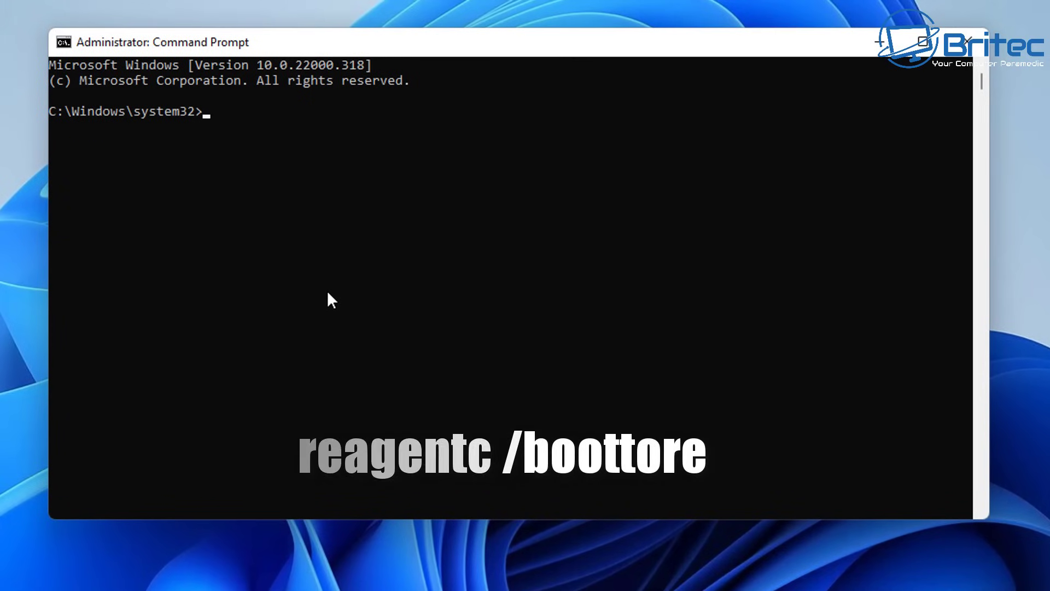
Run reagentc /boottore so the tool reports Operation Successful.
{"action": "type", "text": "rea"}
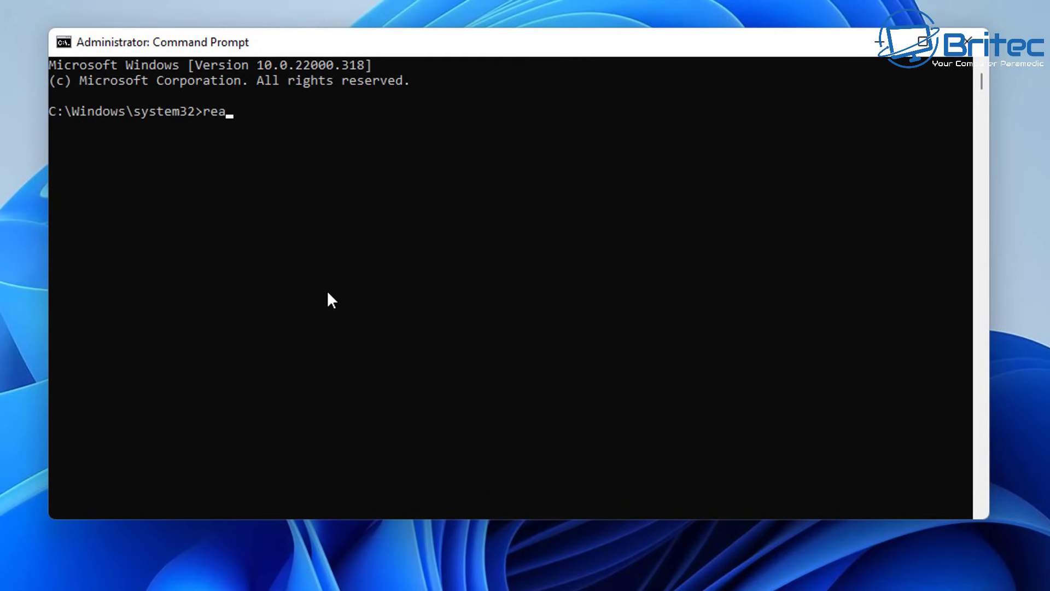
{"action": "type", "text": "gentc /bootto"}
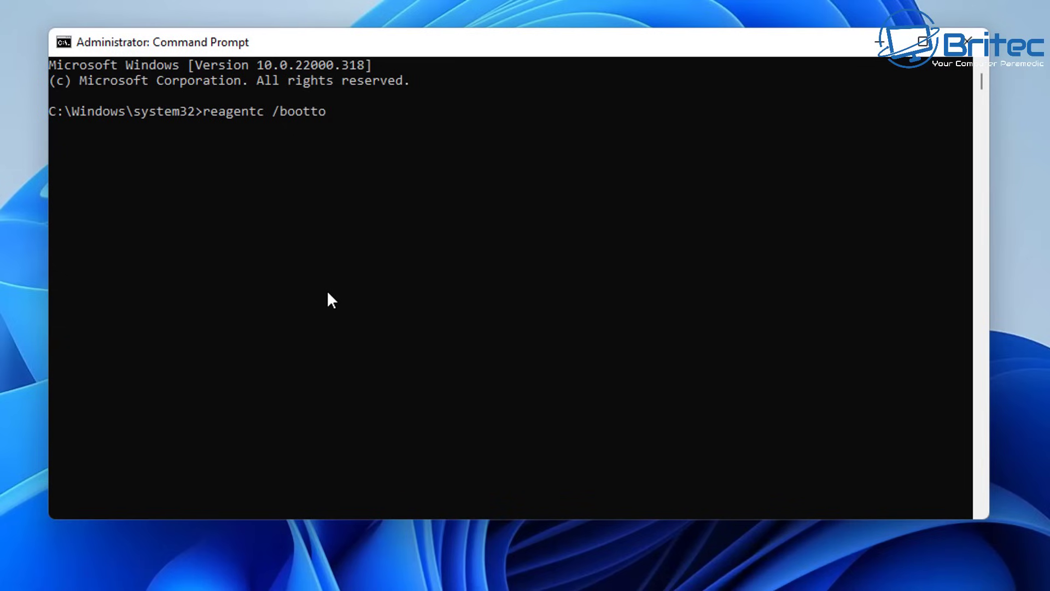
{"action": "type", "text": "re"}
{"action": "key", "text": "Return"}
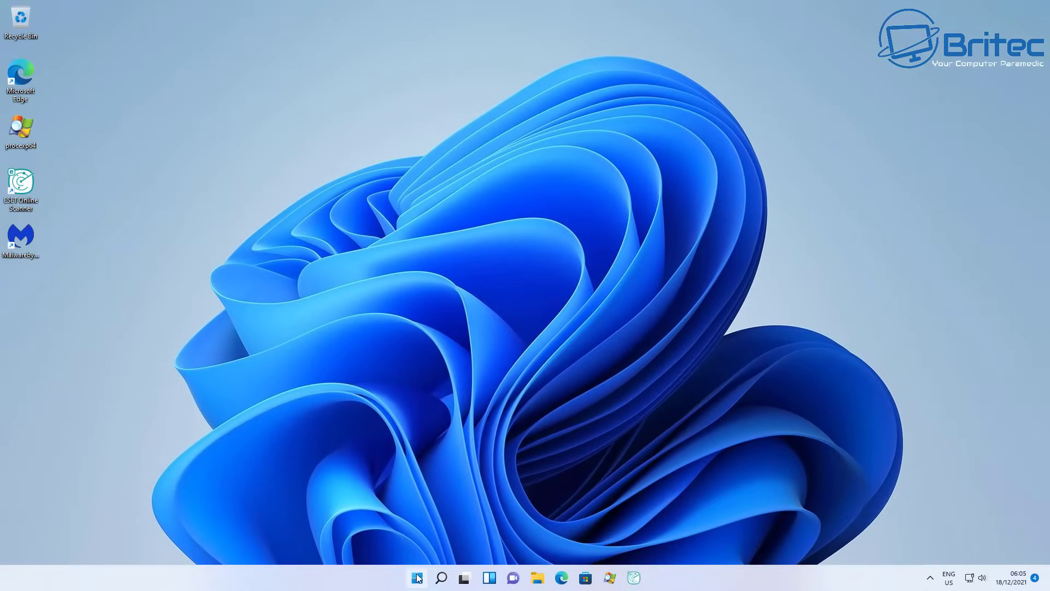
Restart Windows from the Start menu power options to boot into recovery.
{"action": "left_click", "coordinate": [417, 578]}
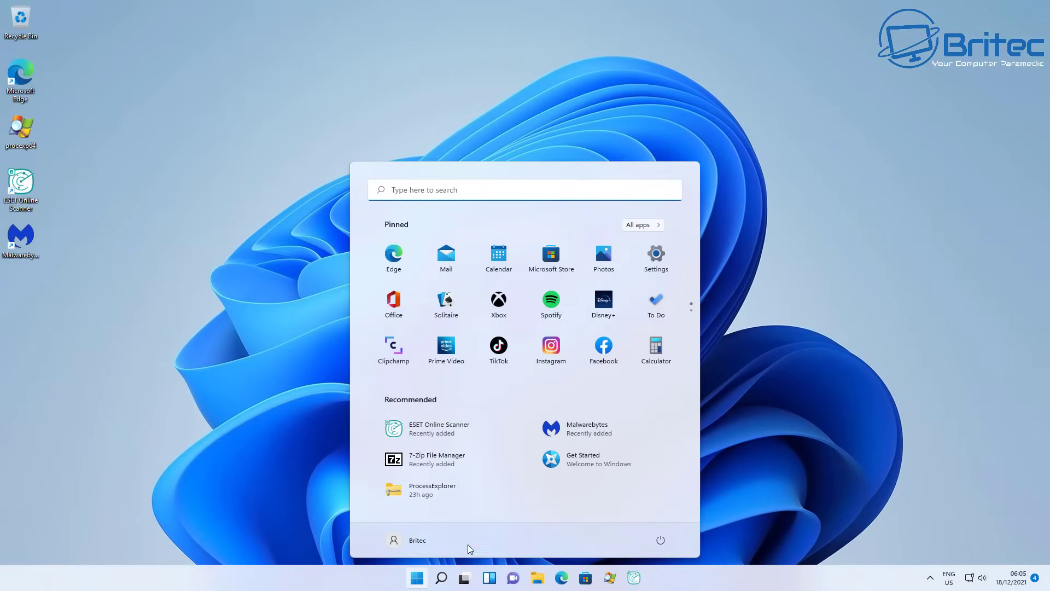
{"action": "left_click", "coordinate": [660, 541]}
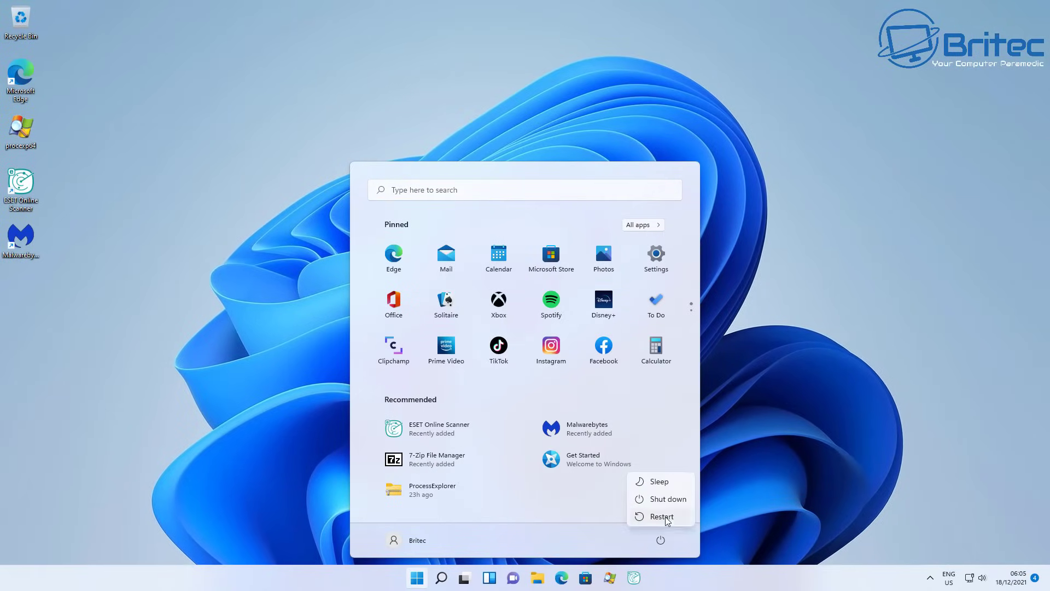
{"action": "left_click", "coordinate": [662, 516]}
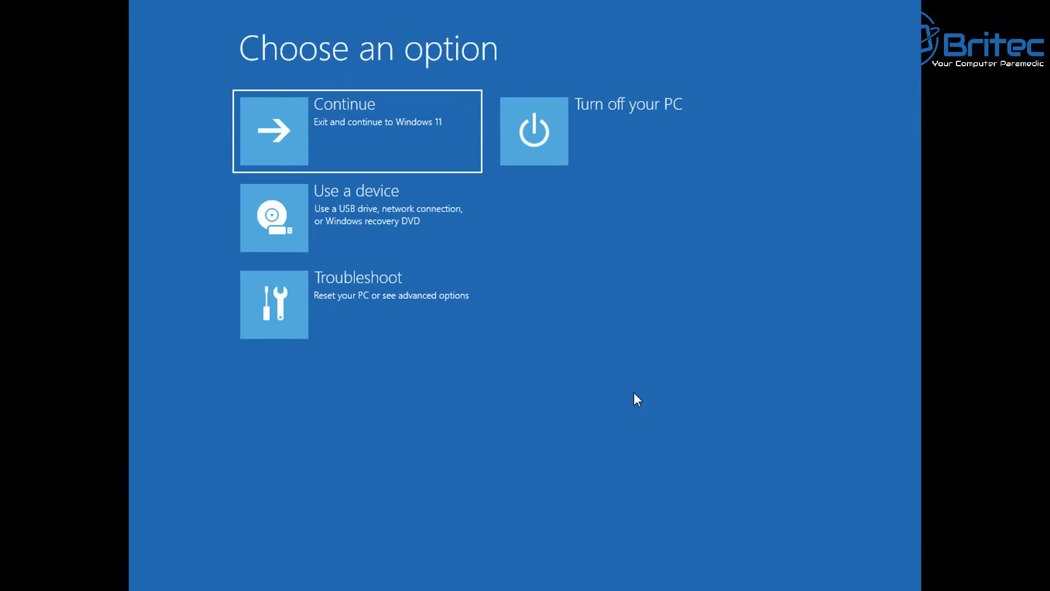
Go to Troubleshoot > Advanced options, then back twice to the Choose an option screen.
{"action": "key", "text": "Down"}
{"action": "key", "text": "Down"}
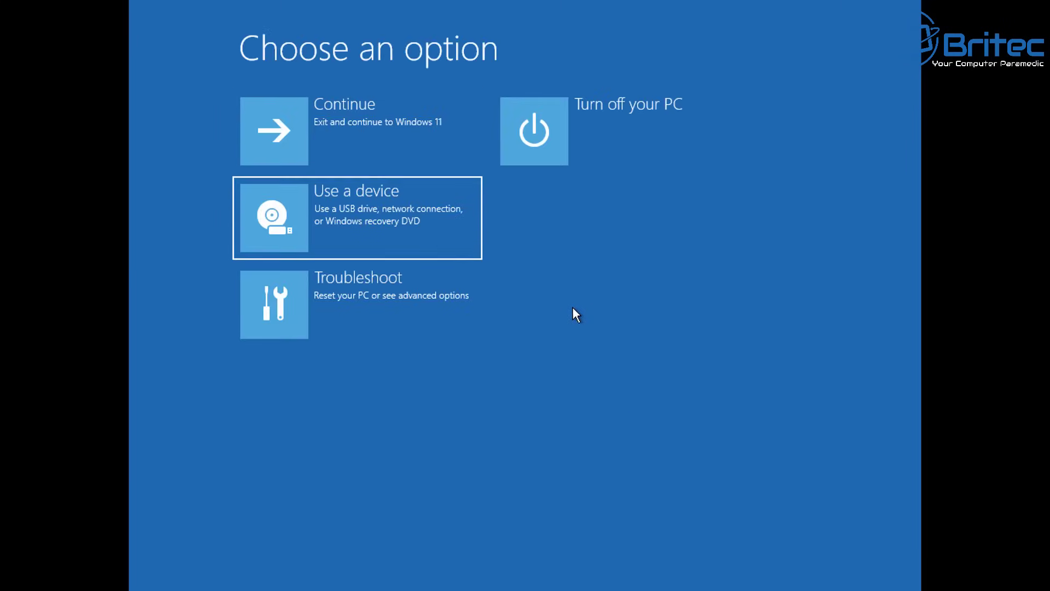
{"action": "left_click", "coordinate": [408, 335]}
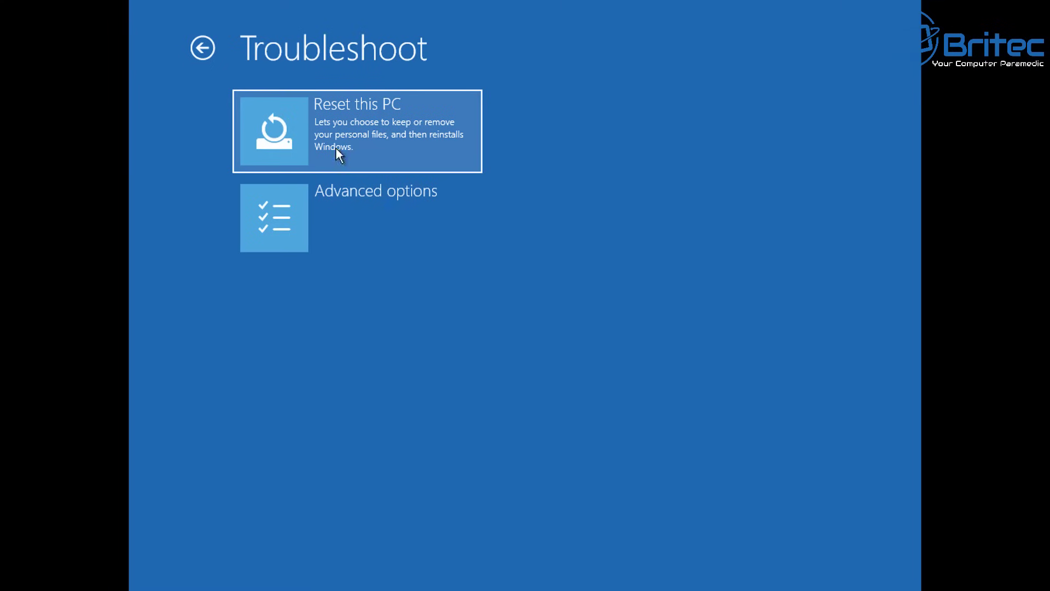
{"action": "left_click", "coordinate": [340, 210]}
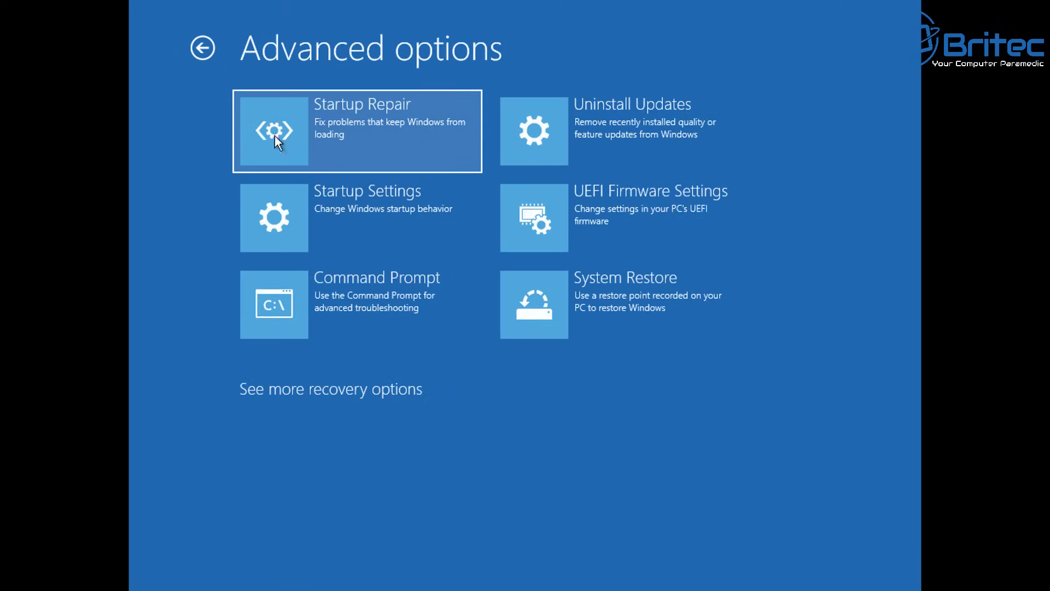
{"action": "left_click", "coordinate": [201, 47]}
{"action": "left_click", "coordinate": [202, 47]}
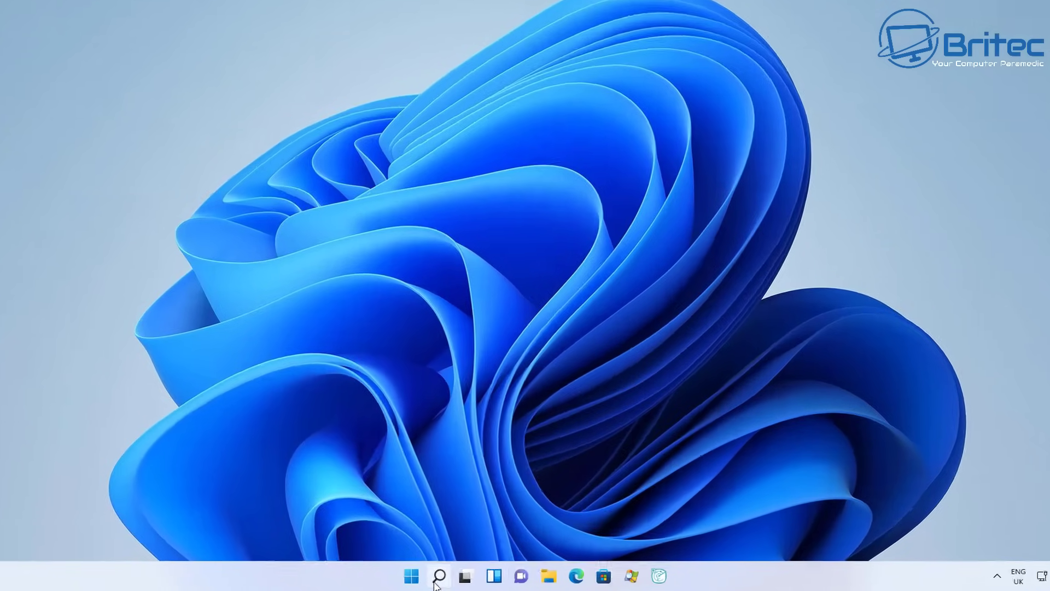
Search 'recovery' and launch Recovery Drive as administrator, keeping system-file backup ticked.
{"action": "left_click", "coordinate": [440, 577]}
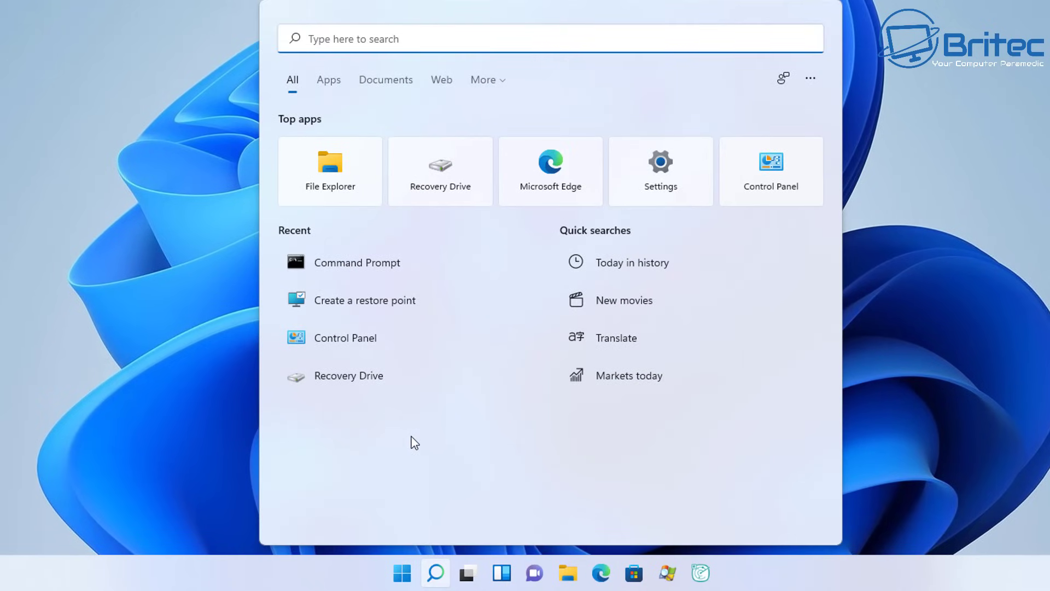
{"action": "type", "text": "recov"}
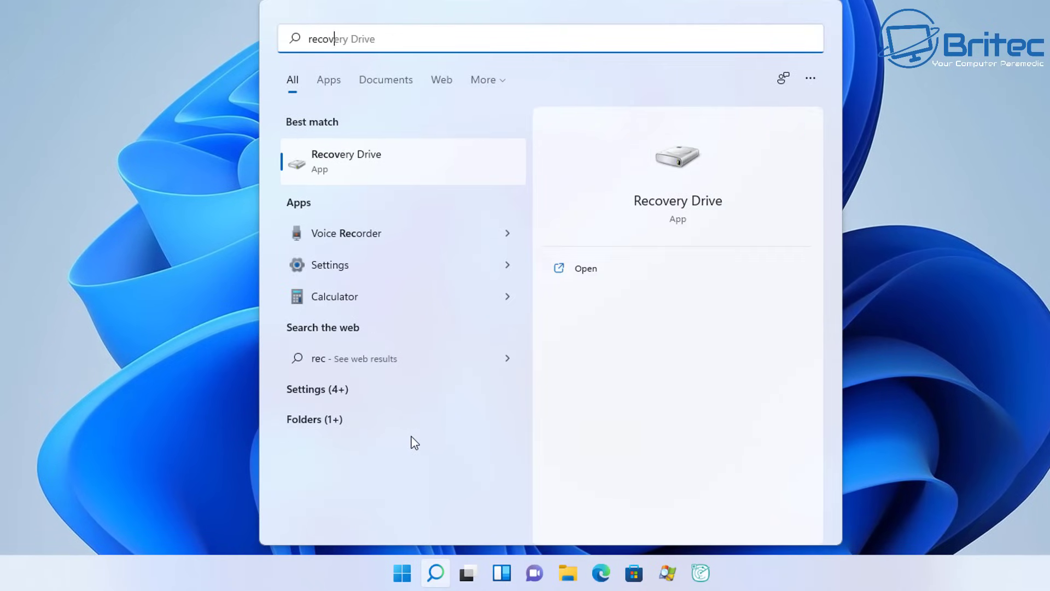
{"action": "type", "text": "ery"}
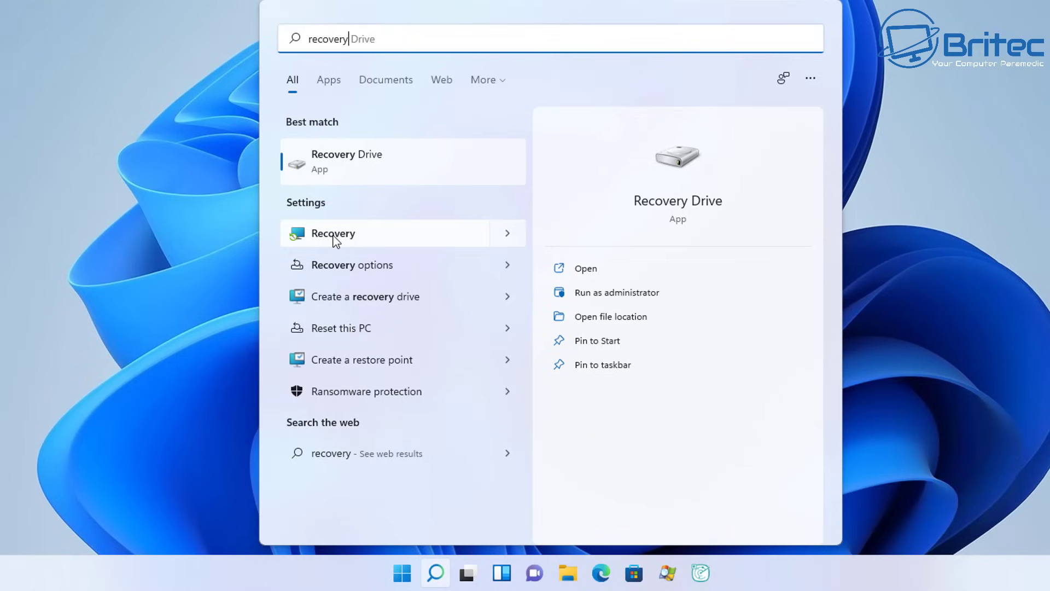
{"action": "left_click", "coordinate": [324, 162]}
{"action": "left_click", "coordinate": [465, 284]}
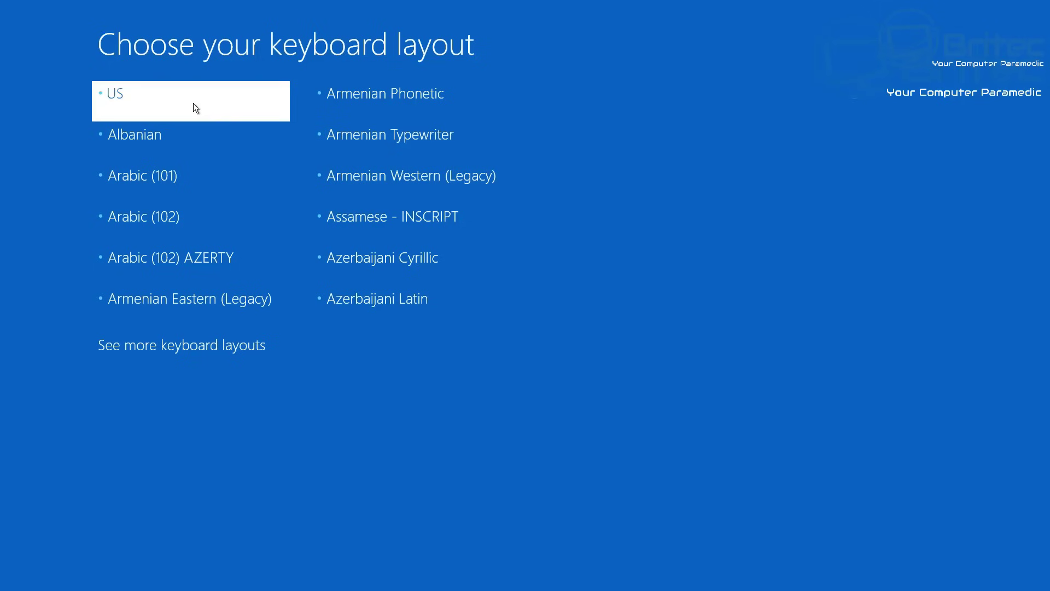
On the recovery drive, choose the US keyboard layout and go to Troubleshoot.
{"action": "left_click", "coordinate": [193, 103]}
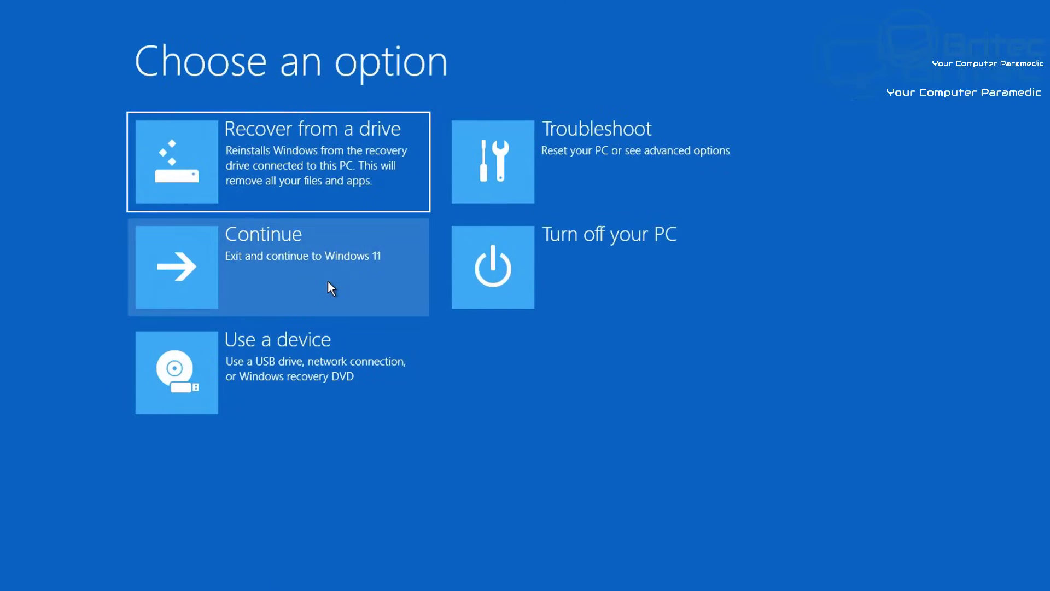
{"action": "left_click", "coordinate": [573, 161]}
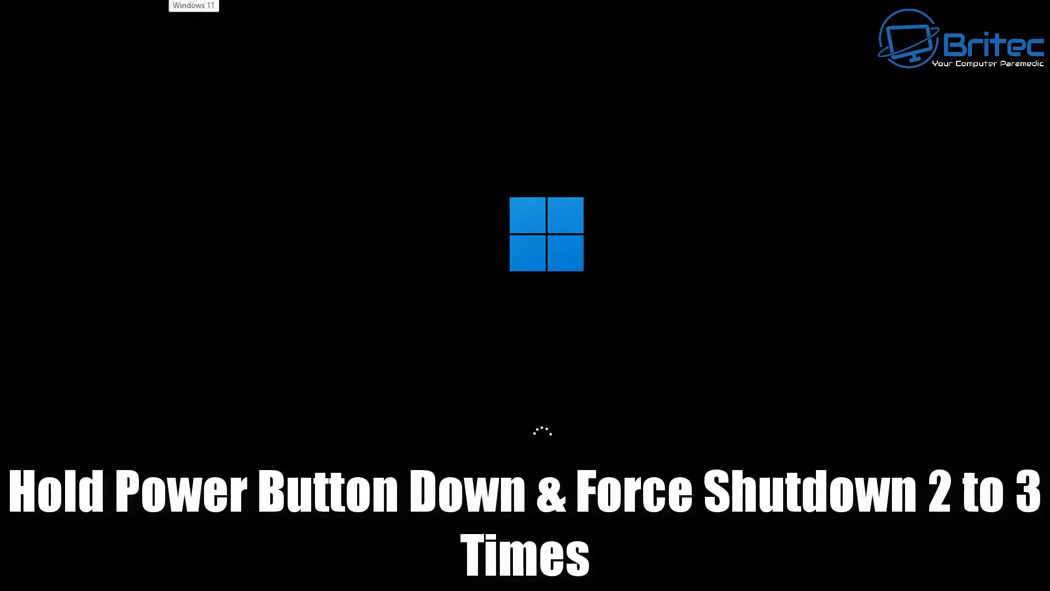
Force the booting Windows 11 virtual machine off twice with Power Off.
{"action": "left_click", "coordinate": [457, 302]}
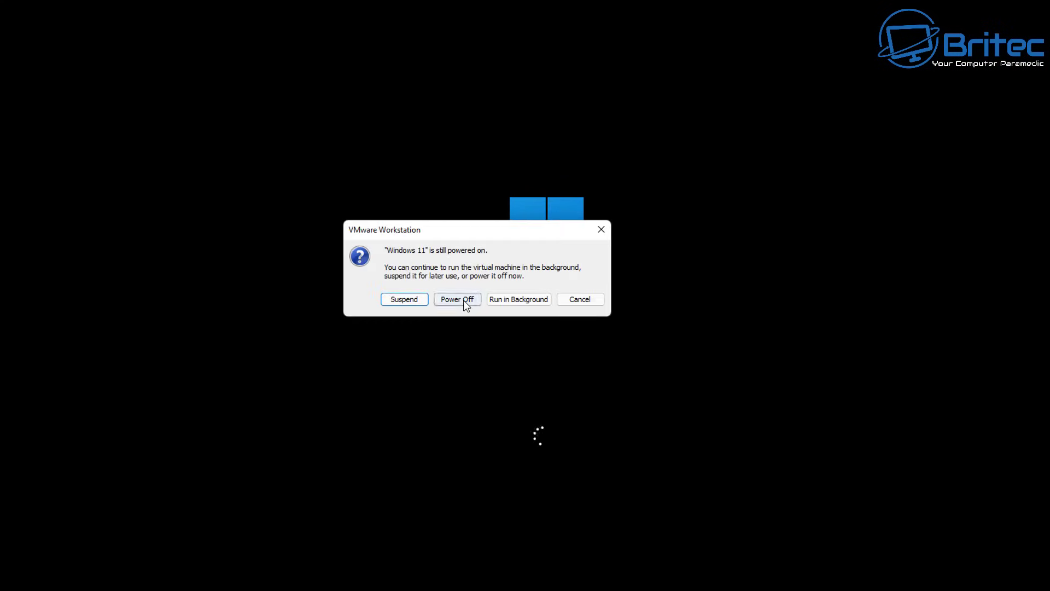
{"action": "left_click", "coordinate": [463, 299]}
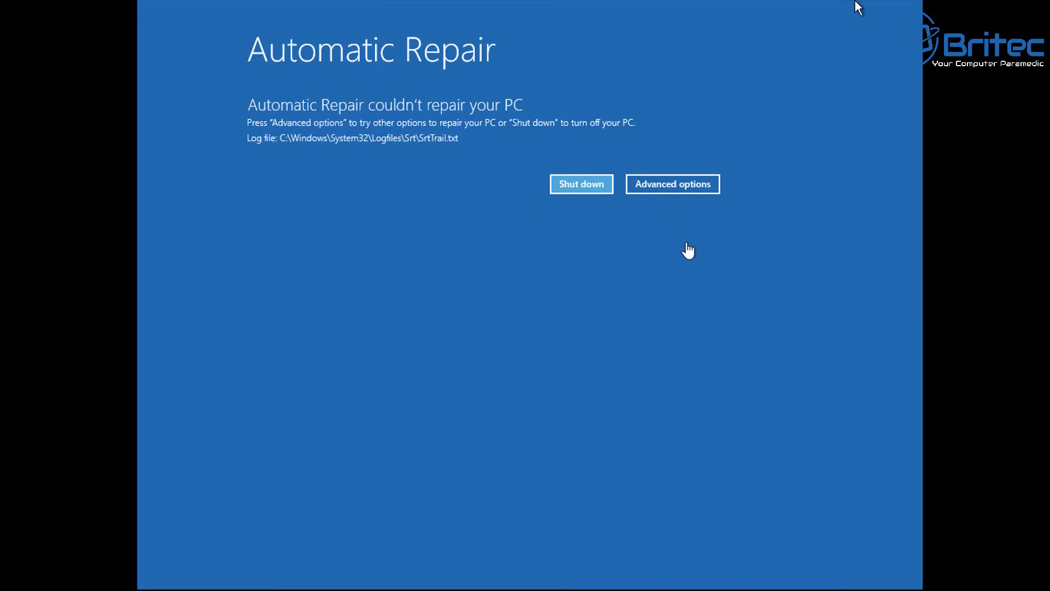
From Automatic Repair, reach Troubleshoot > Advanced options, then back out to Choose an option.
{"action": "left_click", "coordinate": [687, 191]}
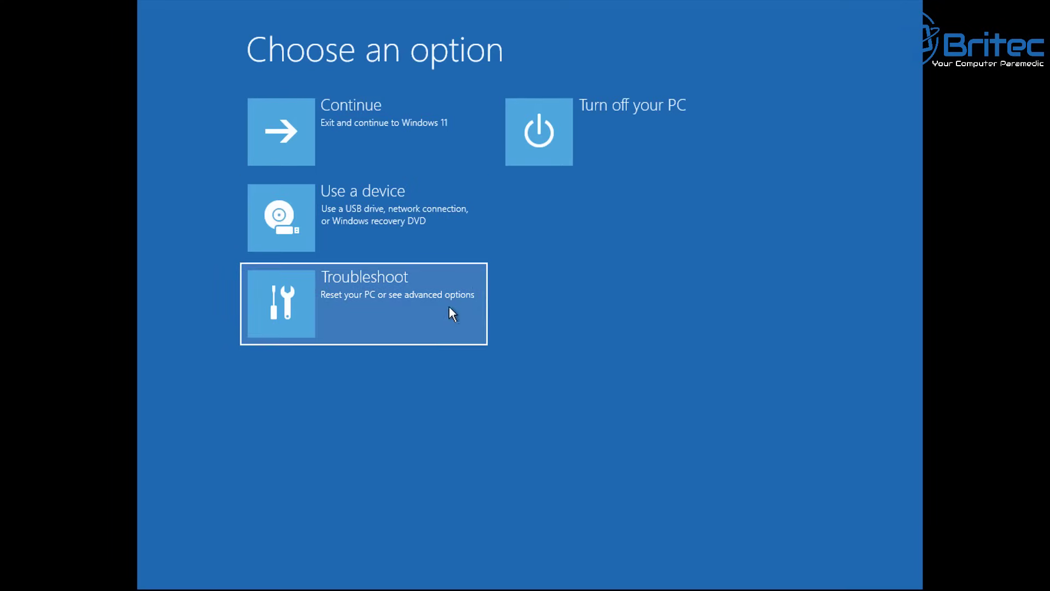
{"action": "left_click", "coordinate": [377, 309]}
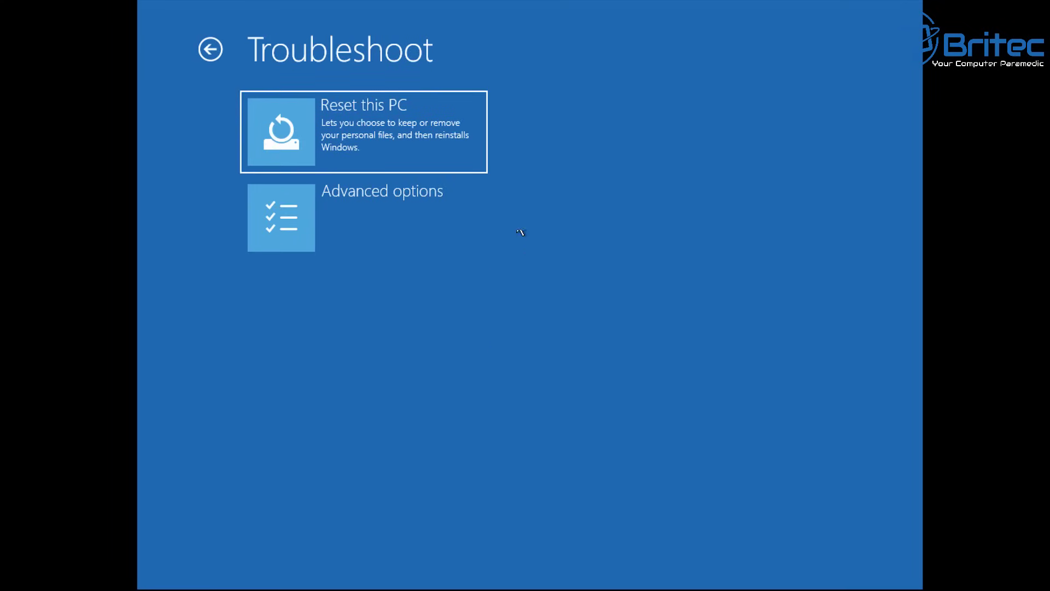
{"action": "left_click", "coordinate": [398, 249]}
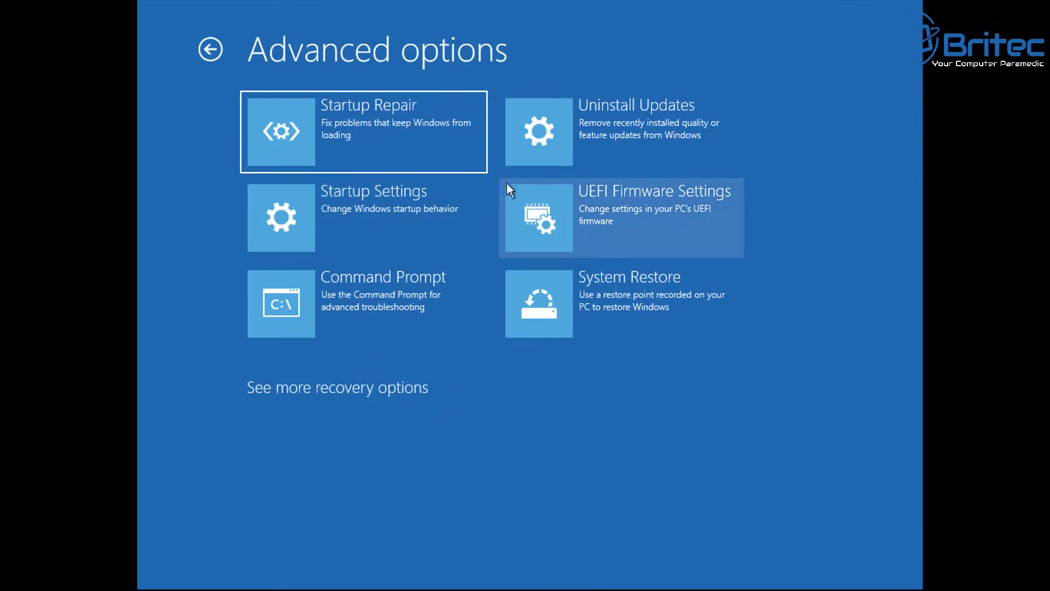
{"action": "left_click", "coordinate": [210, 50]}
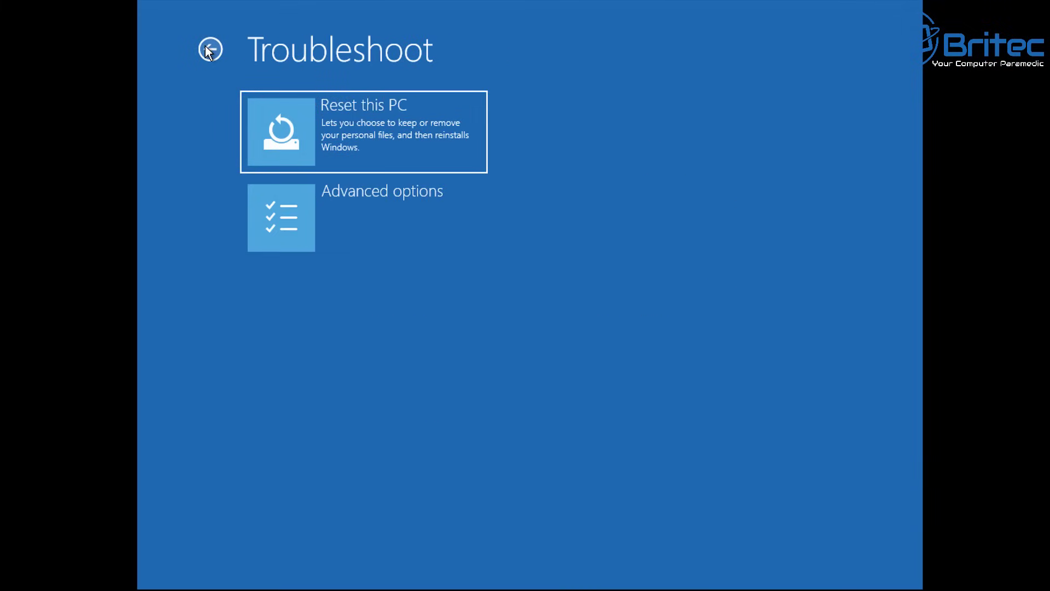
{"action": "left_click", "coordinate": [210, 49]}
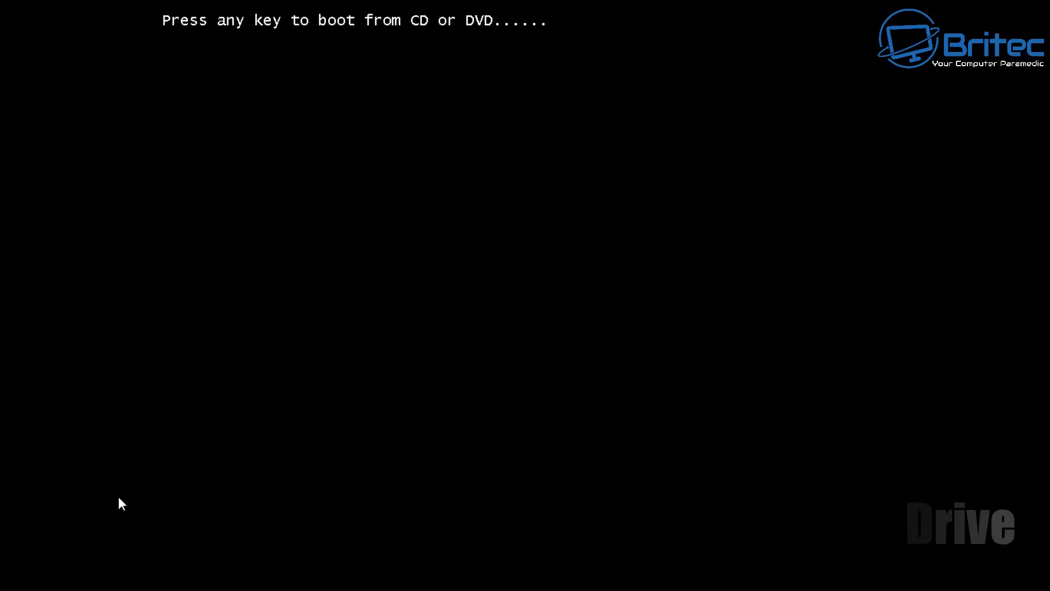
Boot from the install DVD, accept the language settings and choose Repair your computer.
{"action": "key", "text": "Return"}
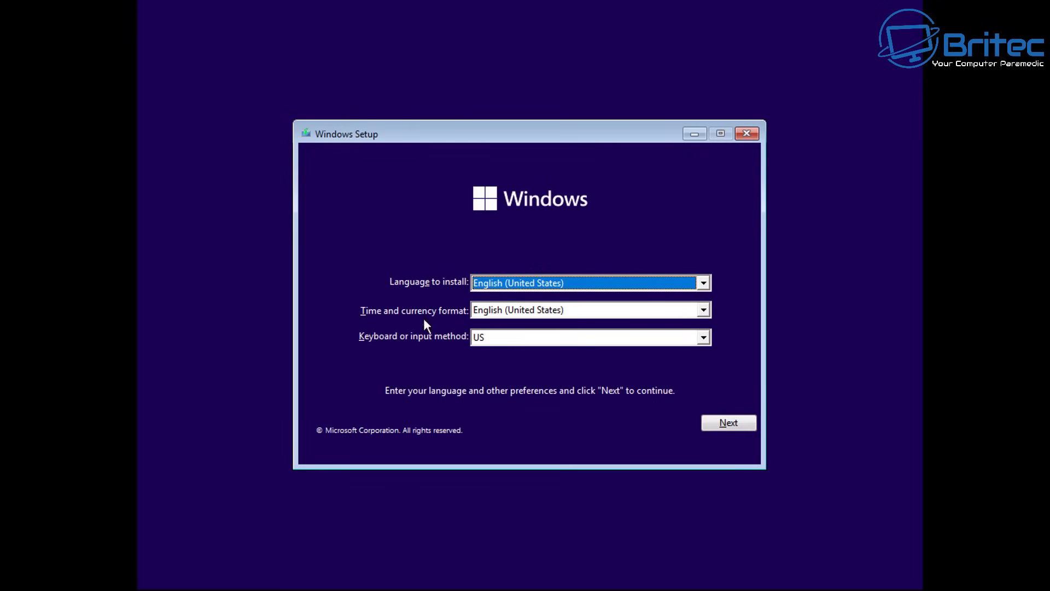
{"action": "left_click", "coordinate": [728, 426]}
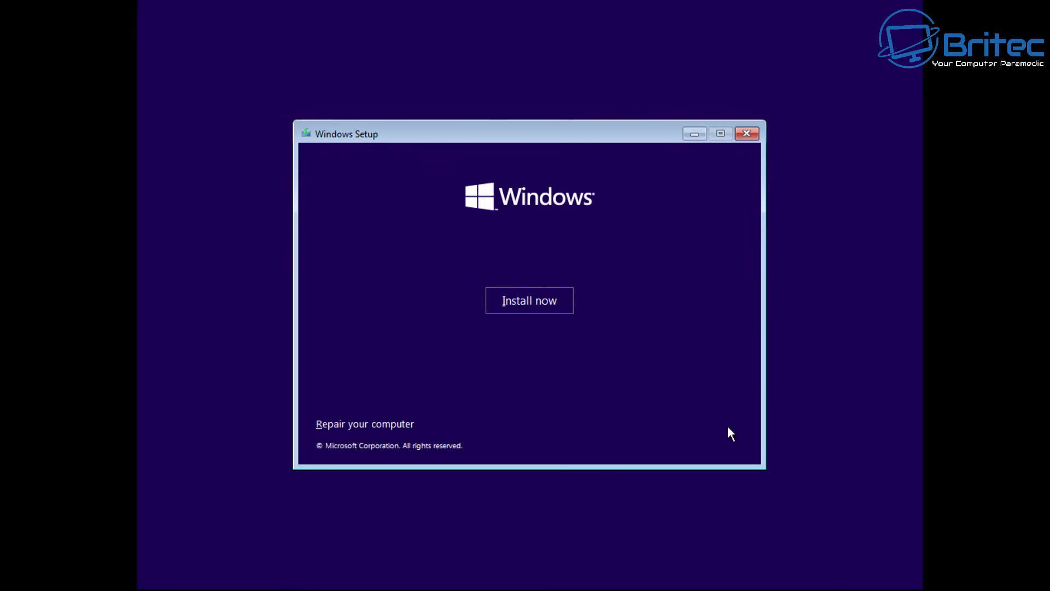
{"action": "left_click", "coordinate": [360, 427]}
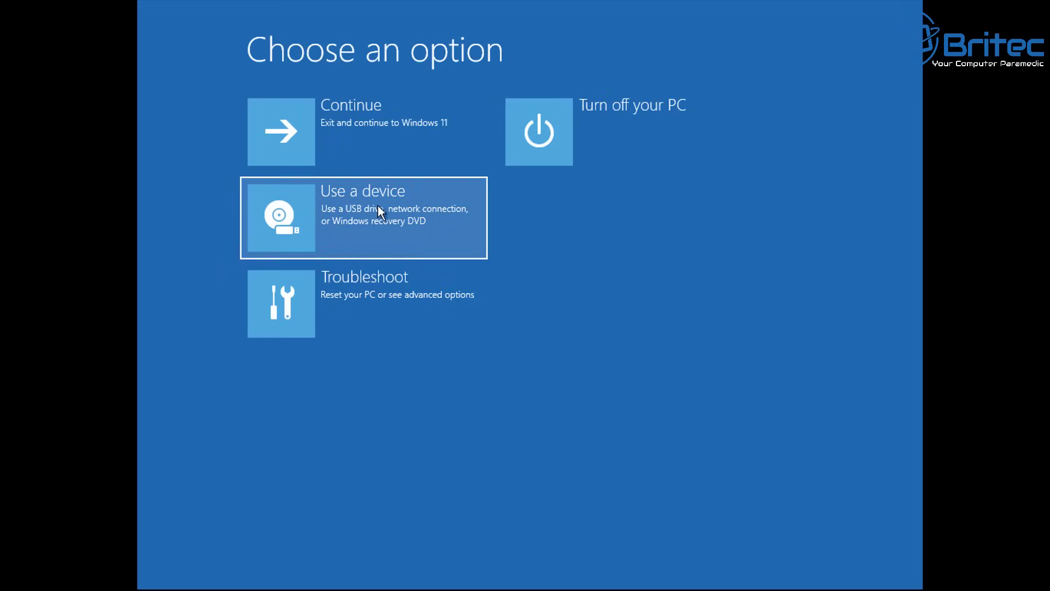
Browse the Troubleshoot advanced options, then return to Choose an option.
{"action": "left_click", "coordinate": [363, 304]}
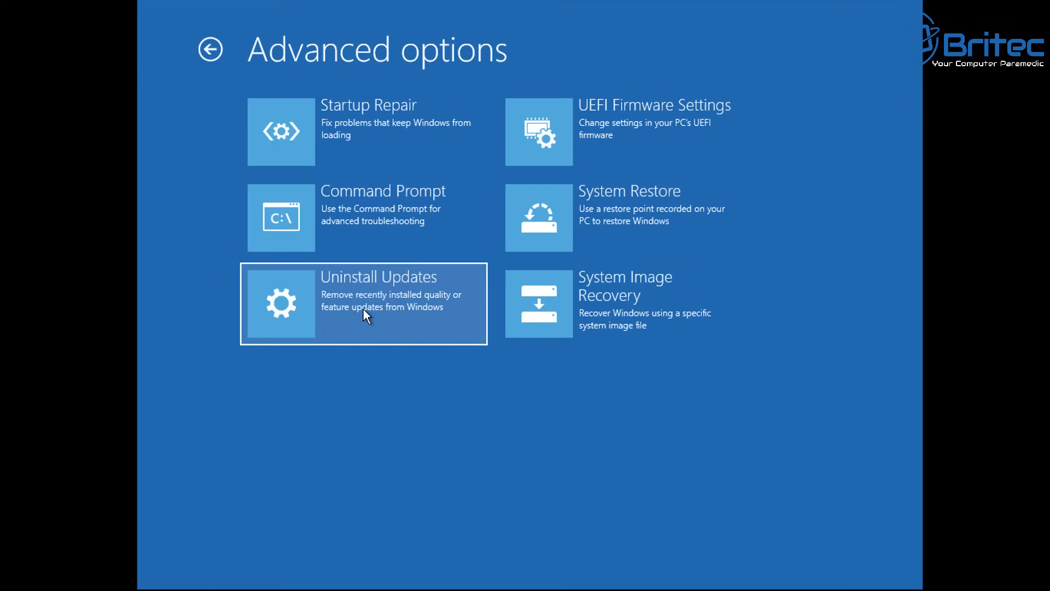
{"action": "key", "text": "Up"}
{"action": "key", "text": "Up"}
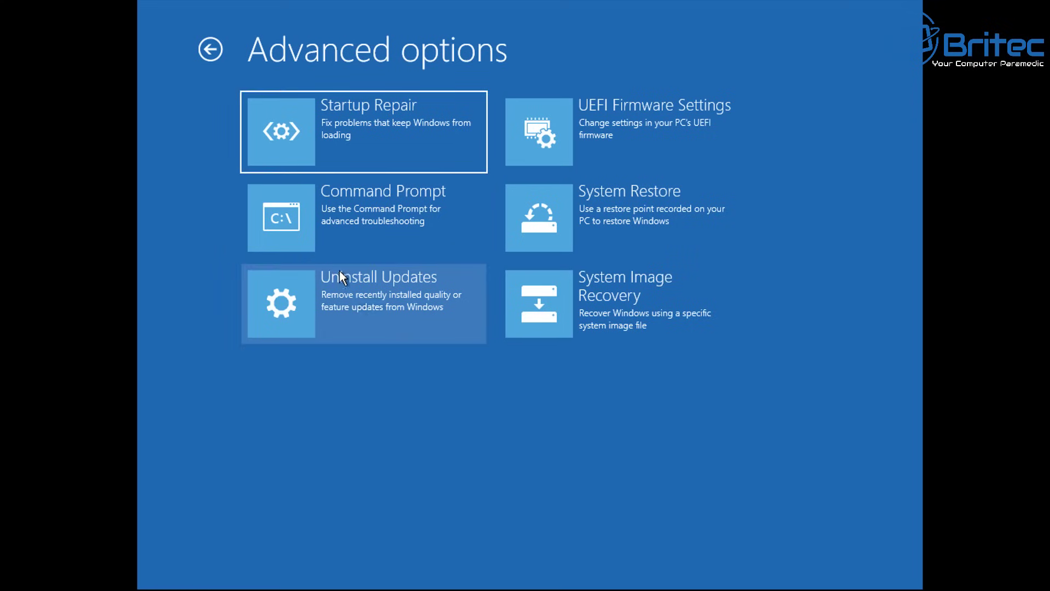
{"action": "left_click", "coordinate": [212, 50]}
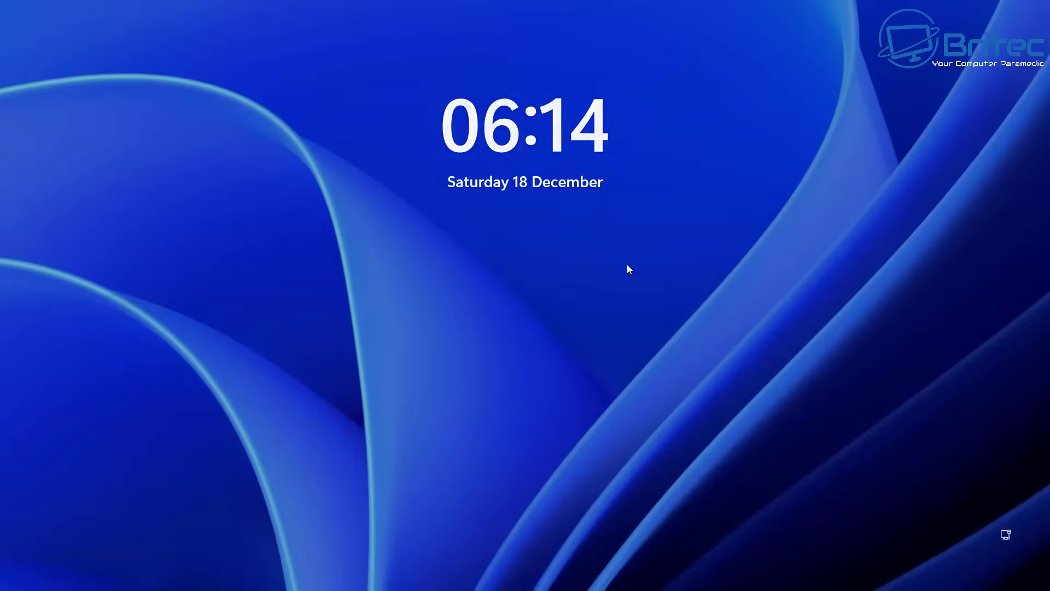
From the sign-in screen, Shift-restart via the Power button into recovery.
{"action": "left_click", "coordinate": [626, 264]}
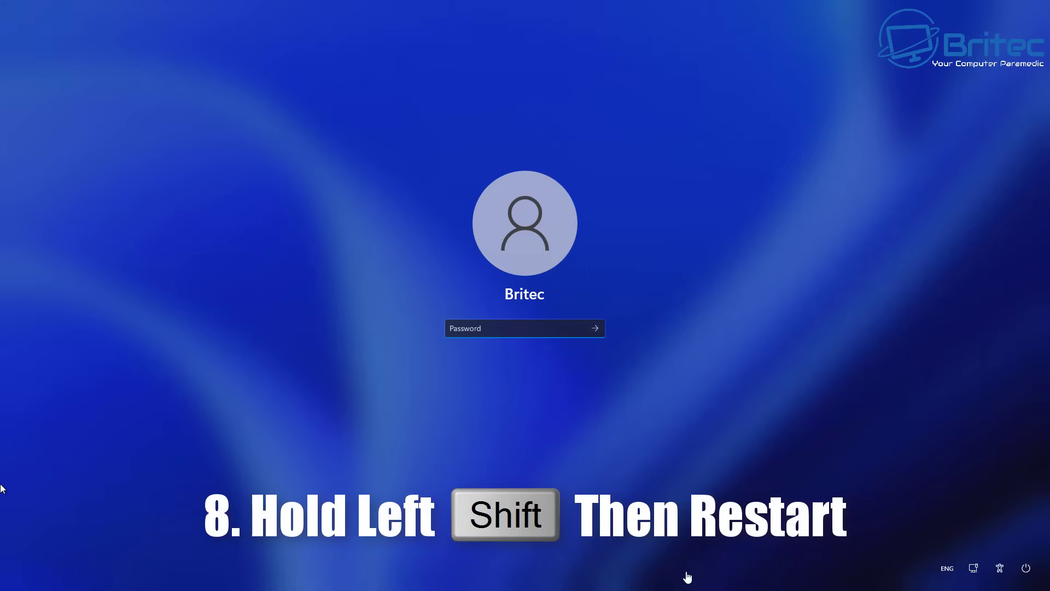
{"action": "left_click", "coordinate": [1028, 571]}
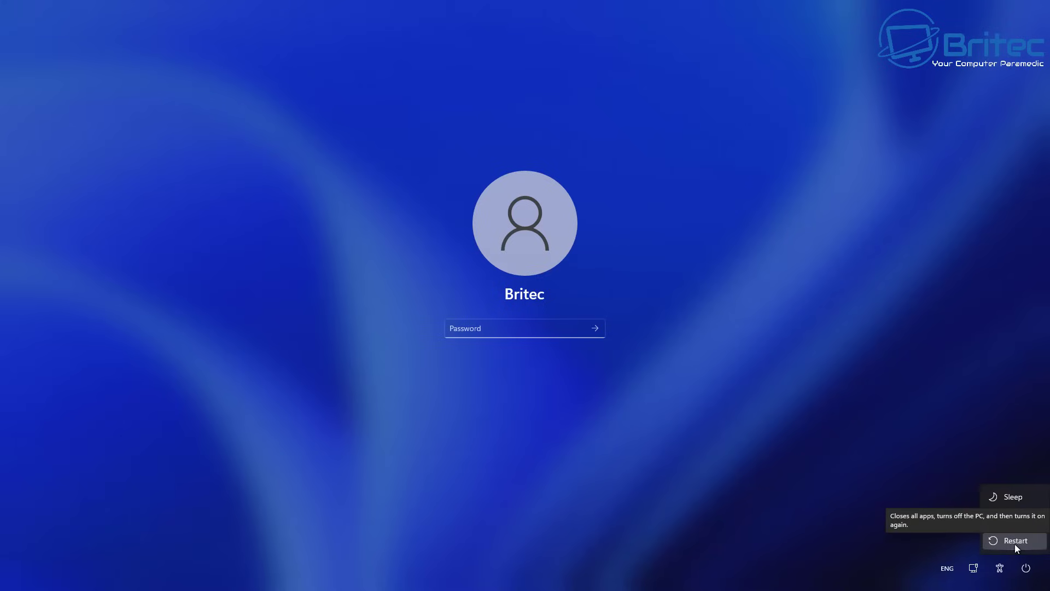
{"action": "left_click", "coordinate": [1013, 544]}
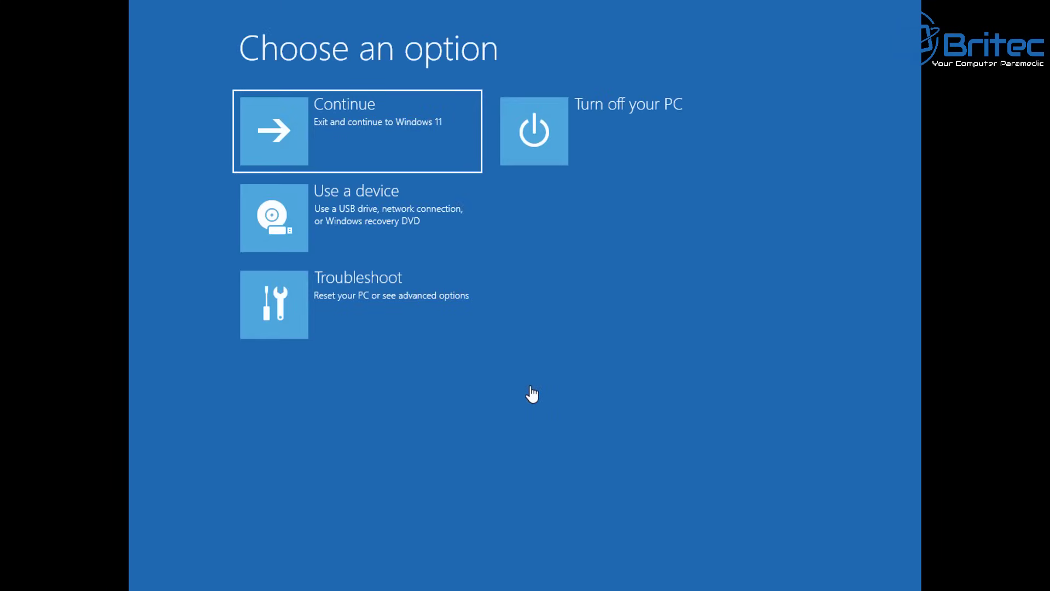
Visit Troubleshoot > Advanced options, back out twice, then Continue to Windows 11.
{"action": "left_click", "coordinate": [346, 322]}
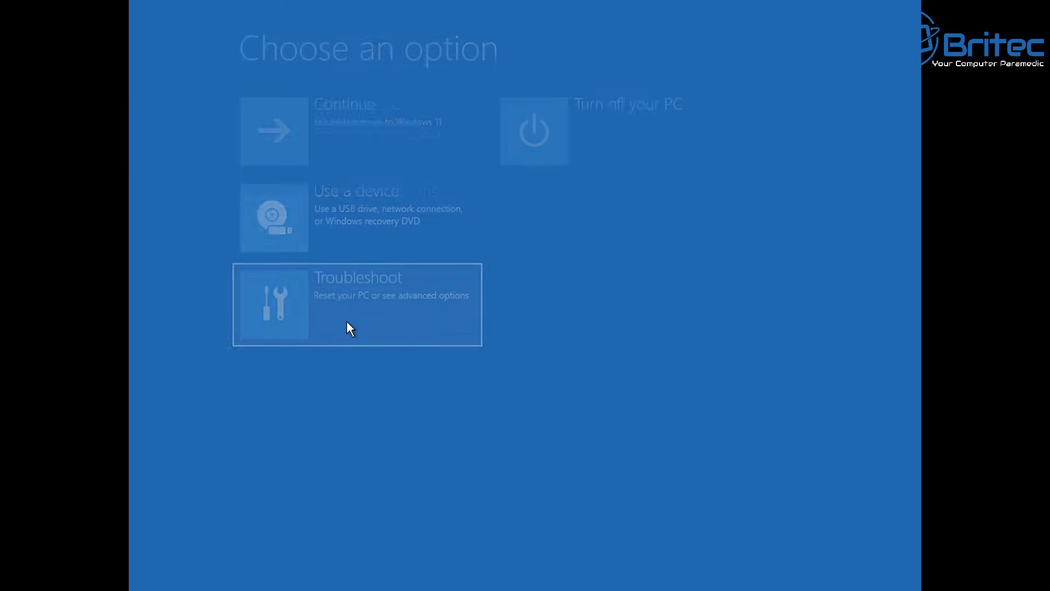
{"action": "left_click", "coordinate": [366, 251]}
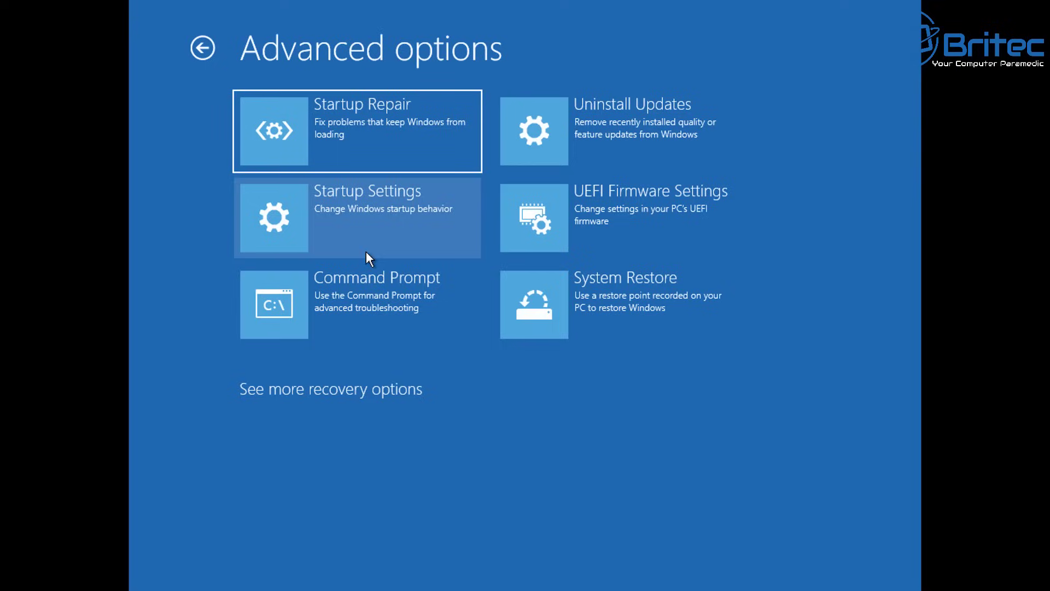
{"action": "left_click", "coordinate": [208, 48]}
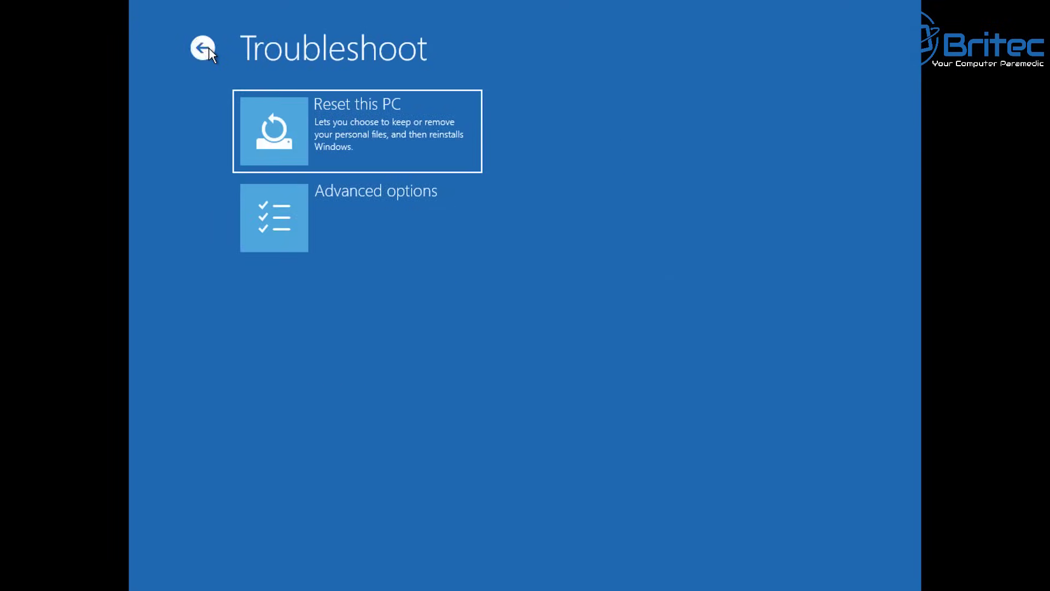
{"action": "left_click", "coordinate": [209, 48]}
{"action": "left_click", "coordinate": [360, 133]}
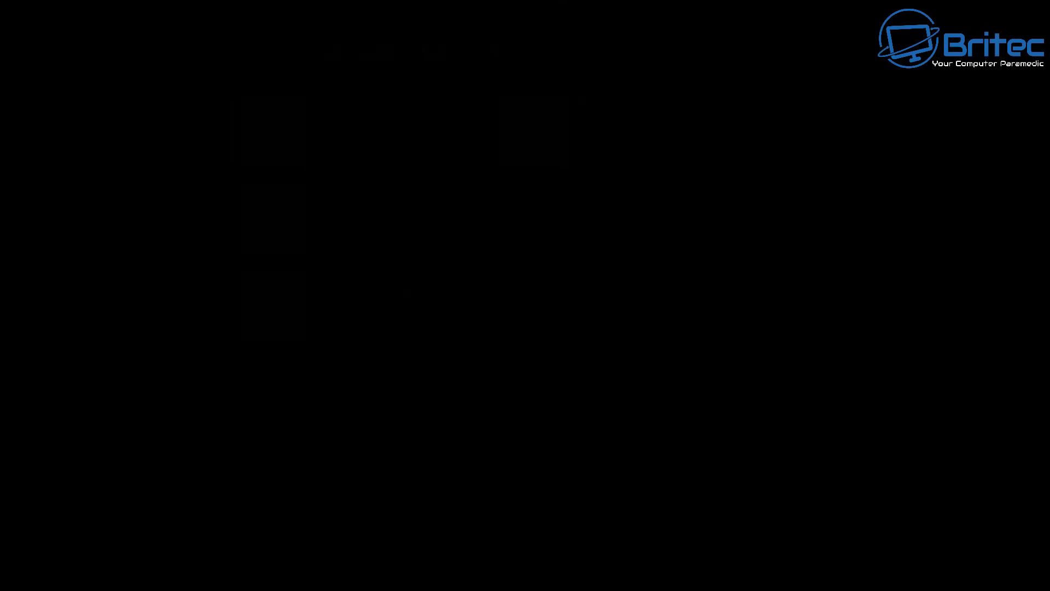